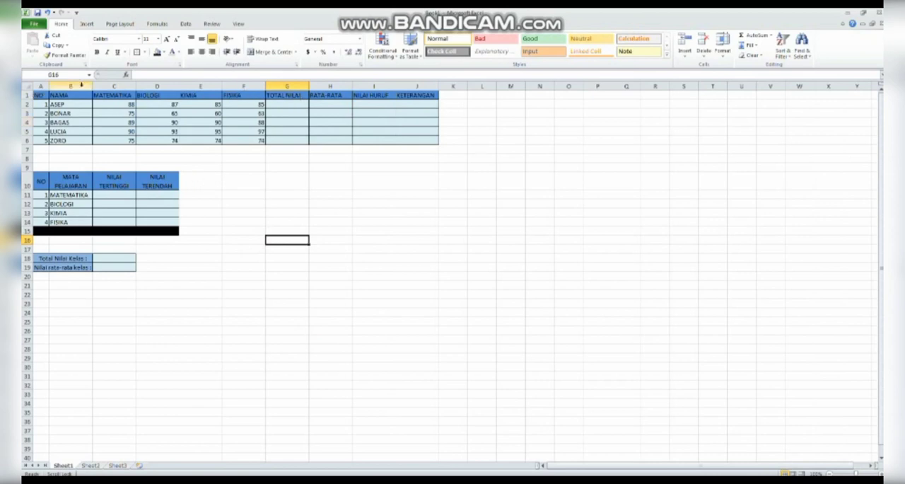
Examine the empty result headings: total, average, letter grade and remarks columns, the highest/lowest score table, and the class total and average labels
left_click(297, 97)
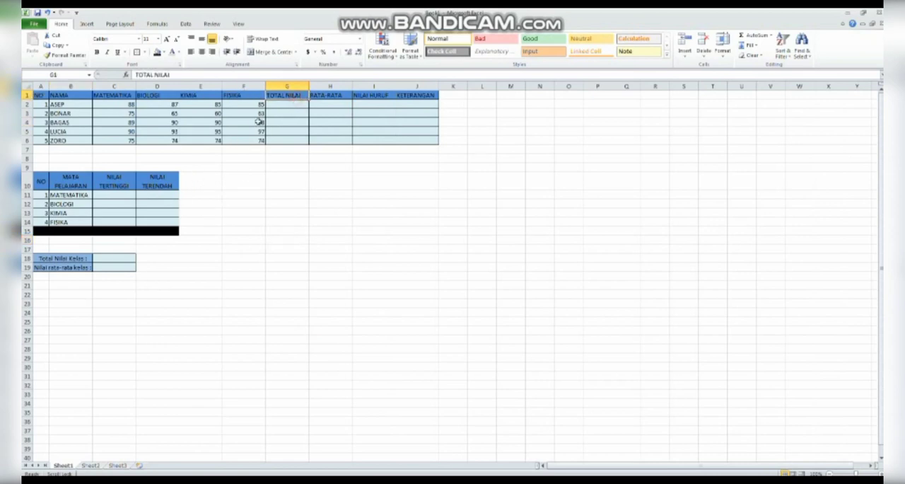
left_click(330, 98)
left_click(367, 97)
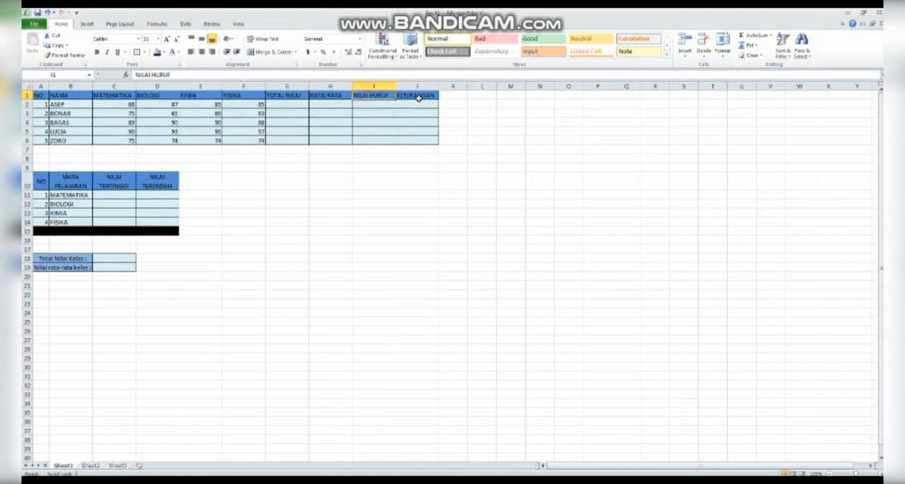
left_click(418, 98)
left_click(132, 186)
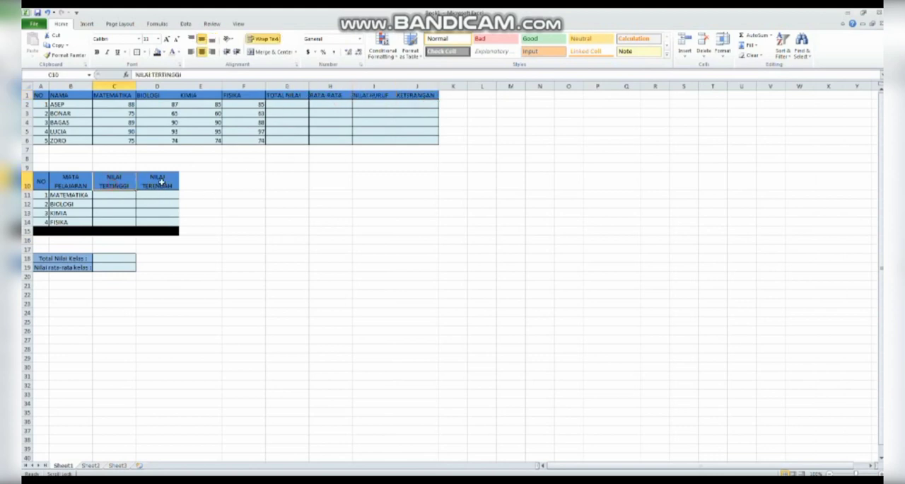
left_click(160, 184)
left_click(72, 258)
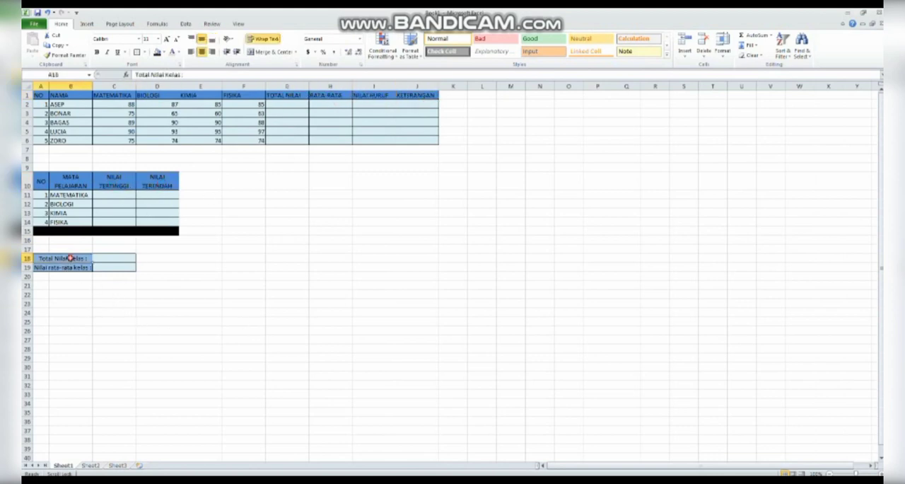
left_click(81, 268)
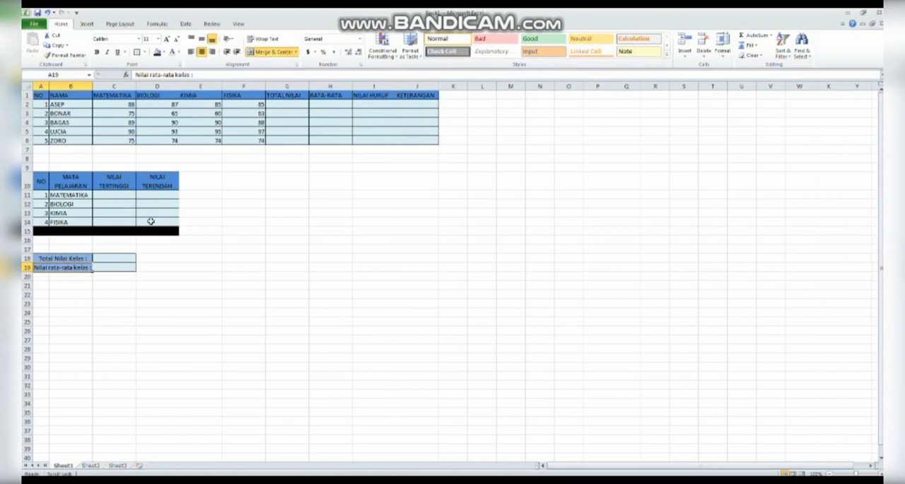
Enter =SUM(C2:F2) in G2 to total the first student's four subject scores under TOTAL NILAI
left_click(293, 103)
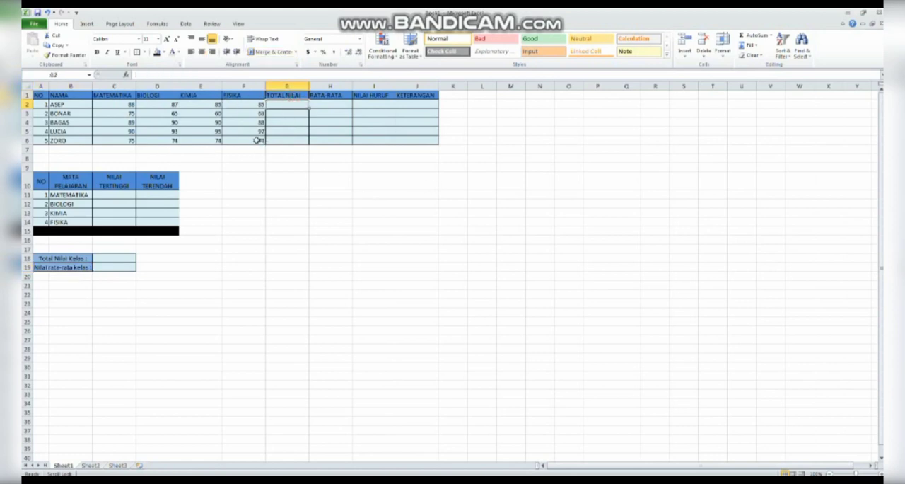
type("=")
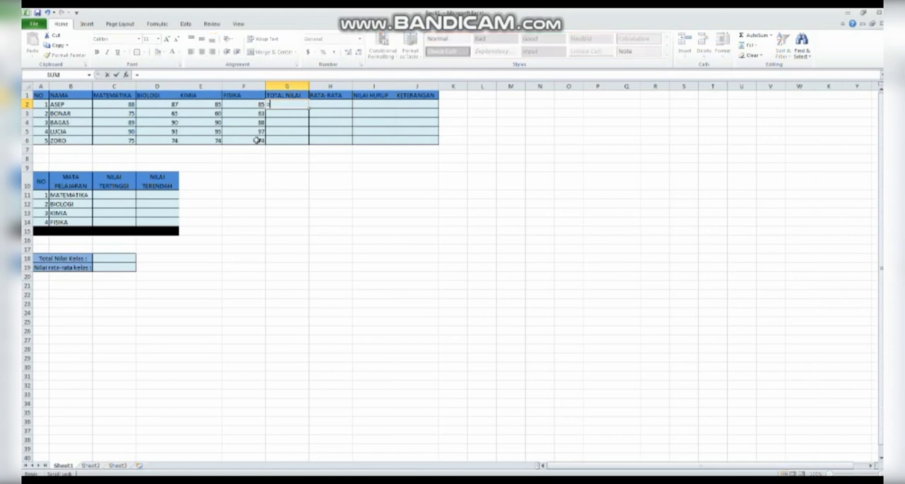
type("SUM")
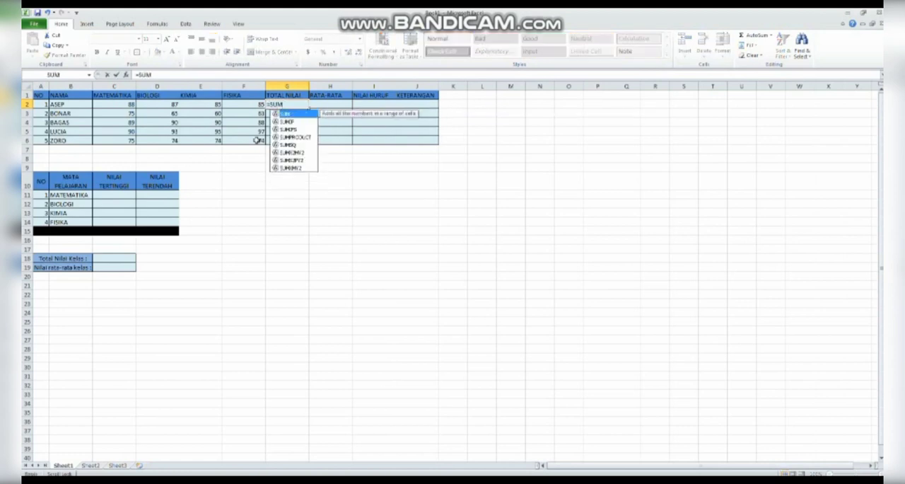
type("(")
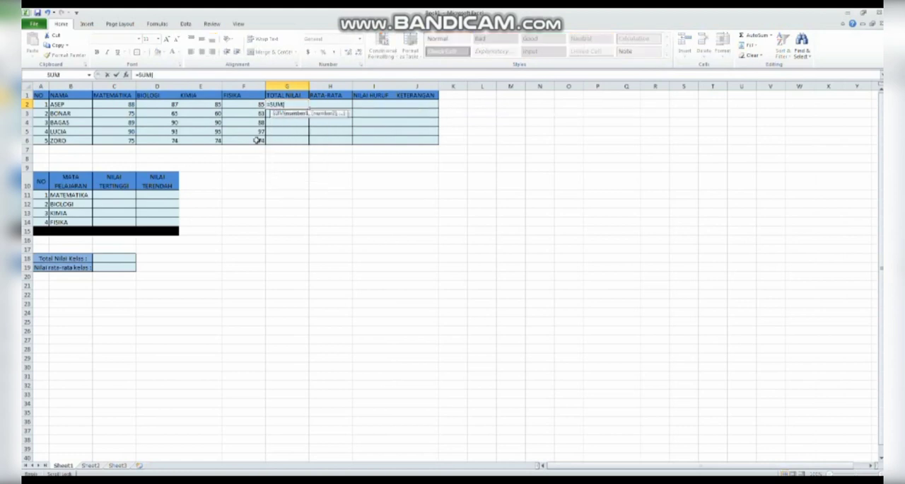
left_click(129, 105)
left_click_drag(131, 106, 246, 107)
type(")")
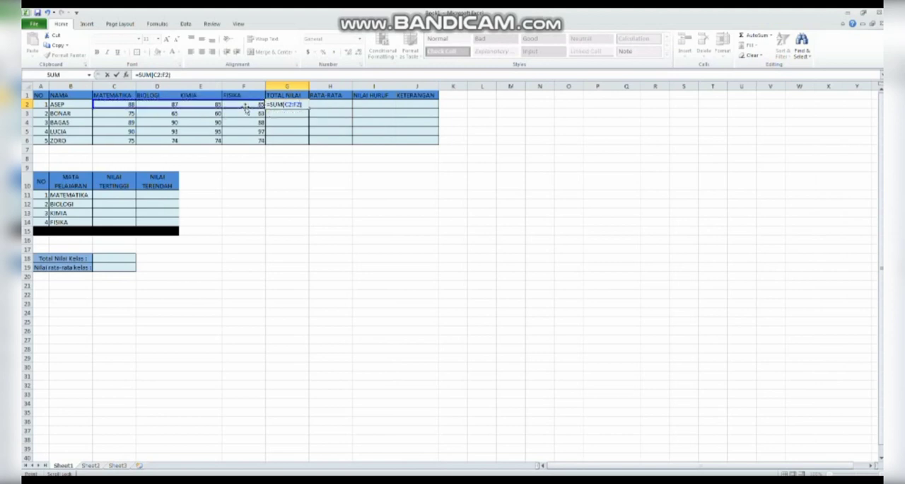
key("Return")
left_click(288, 106)
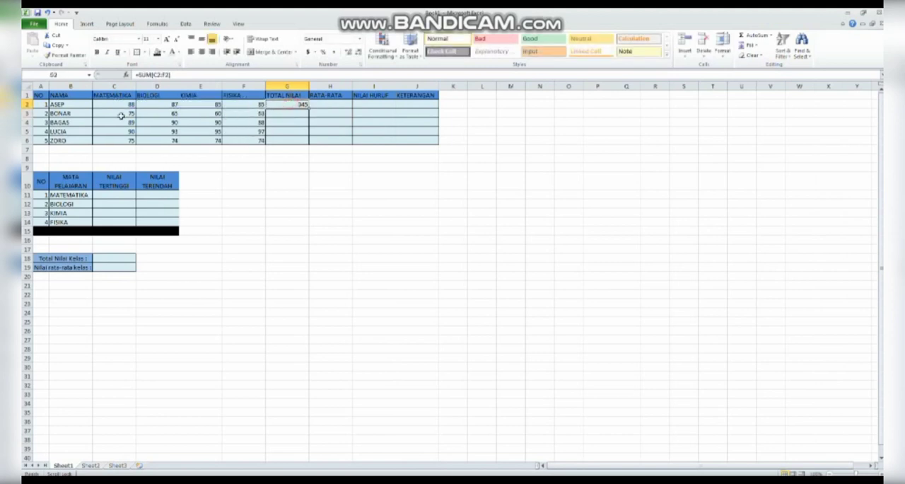
left_click(295, 114)
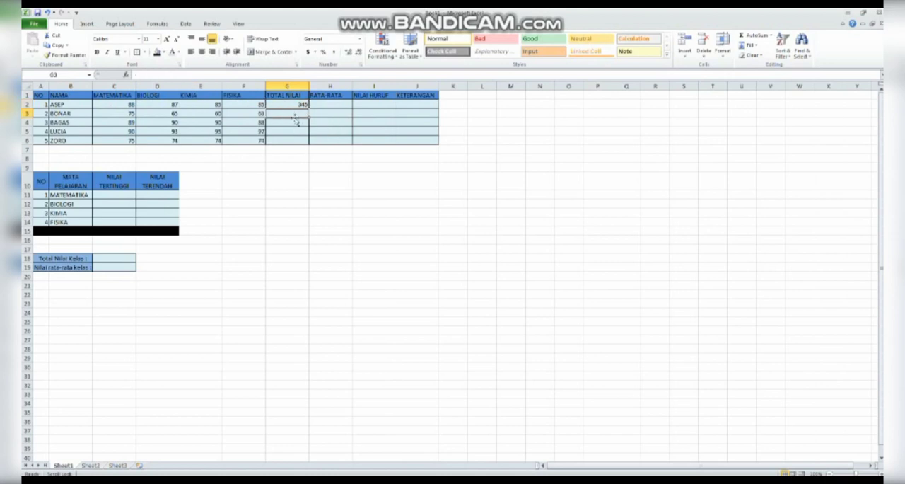
type("=SU")
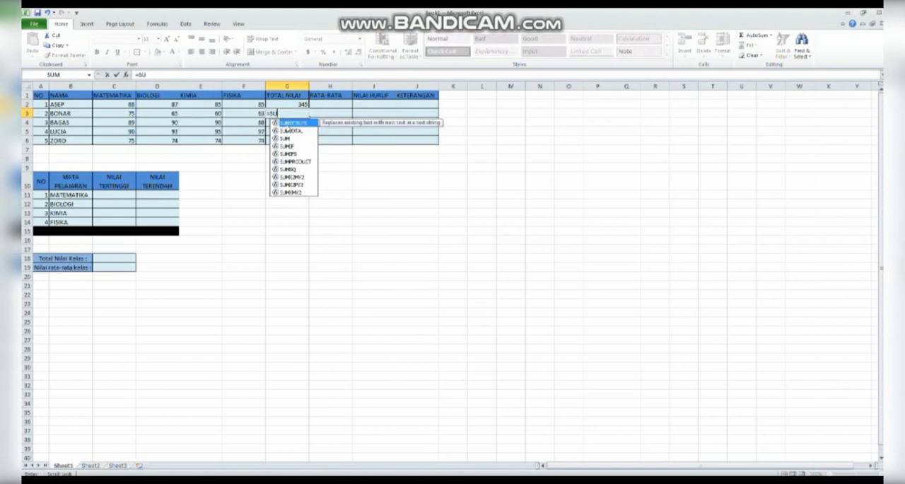
key("Escape")
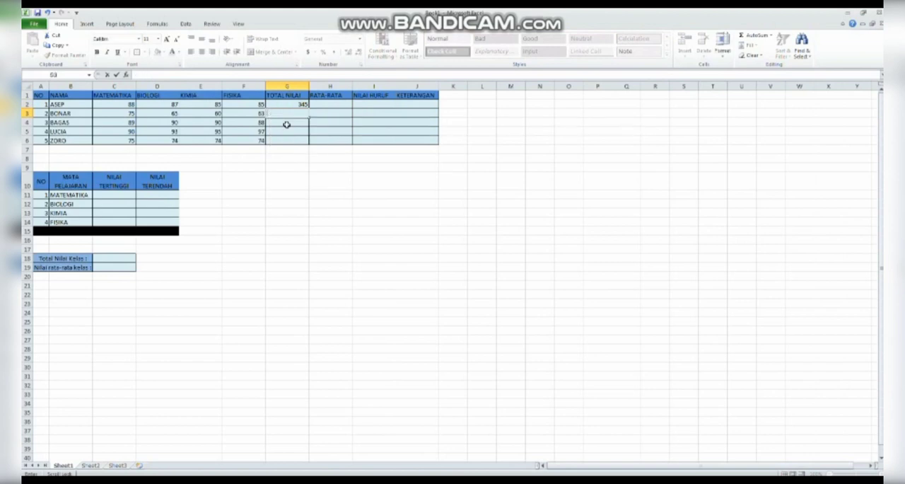
Fill the SUM formula from G2 down to G6 for the remaining students' total scores
left_click(300, 105)
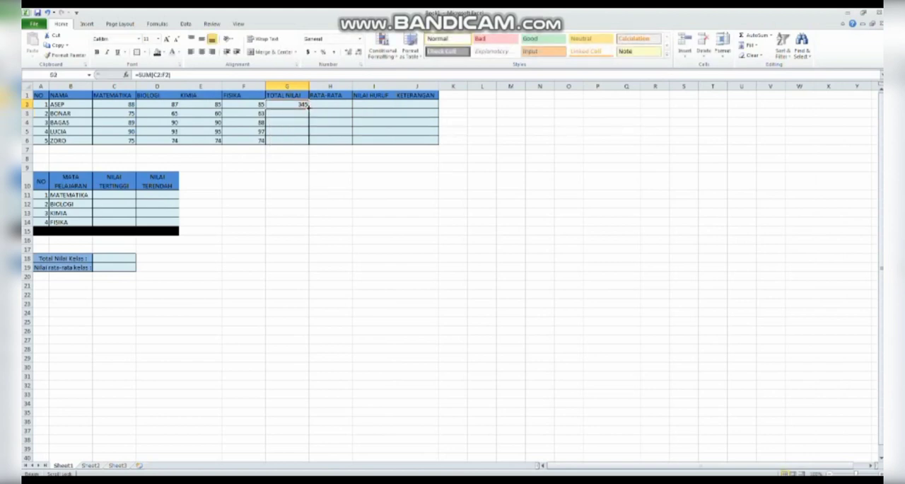
left_click_drag(307, 105, 309, 144)
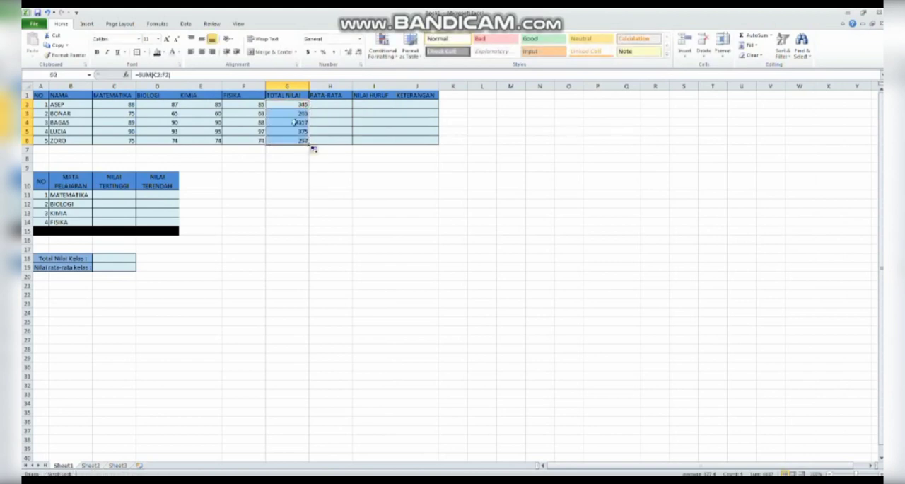
left_click(344, 212)
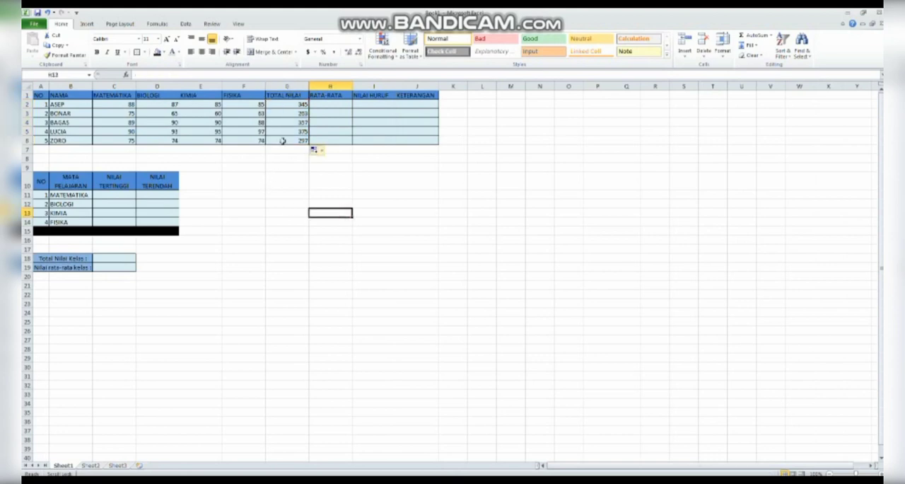
Enter an AVERAGE formula referencing D2 in H2 under RATA-RATA
left_click(336, 105)
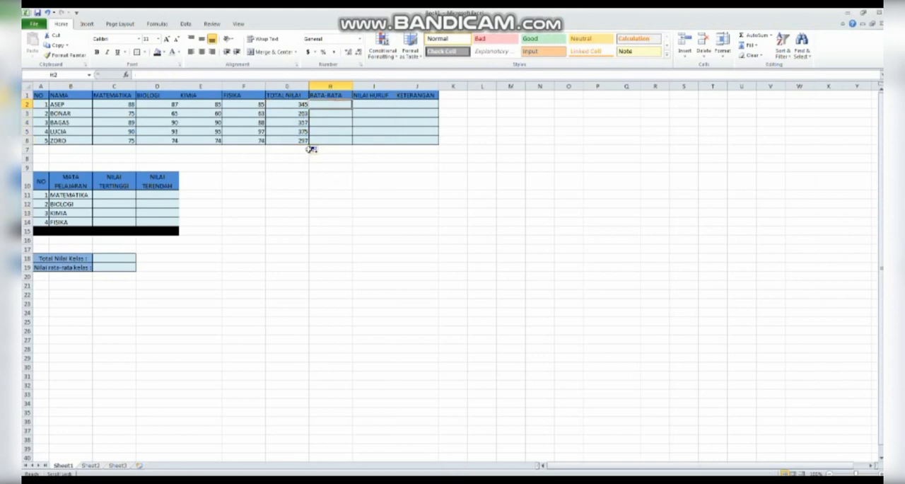
type("=")
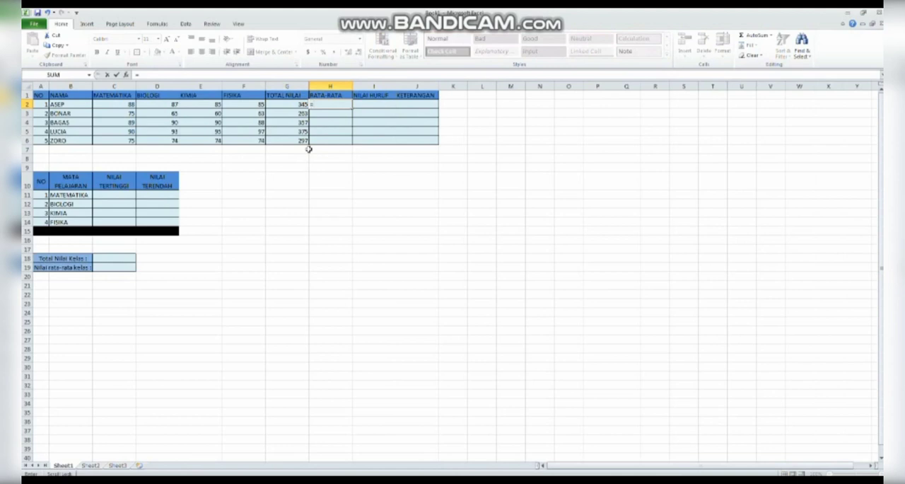
type("AVERA")
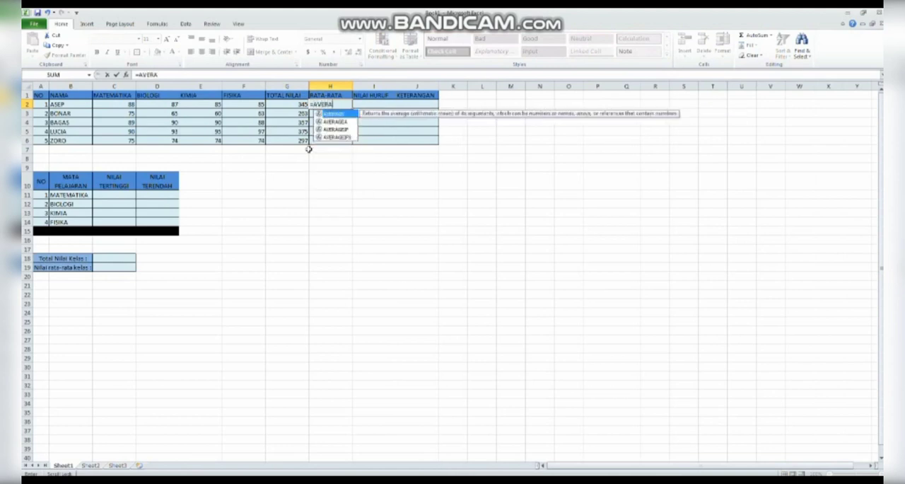
type("GE(")
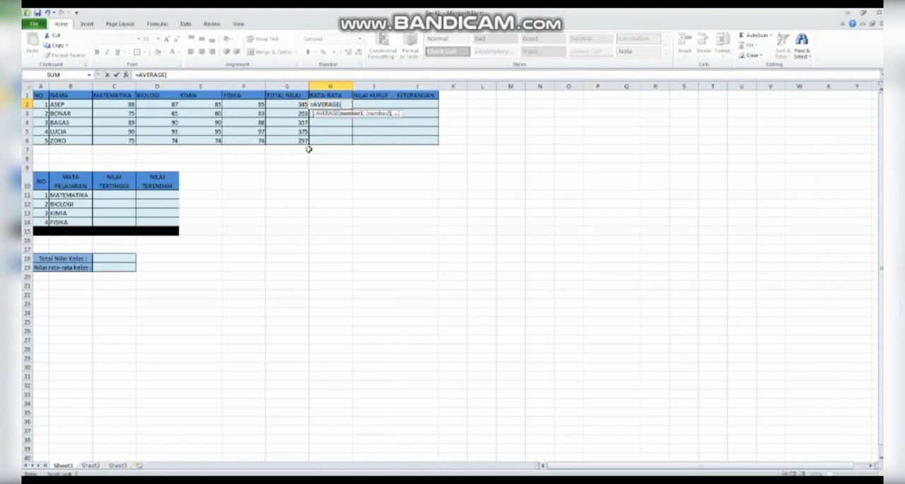
left_click(131, 104)
left_click(141, 106)
key("Return")
left_click(133, 104)
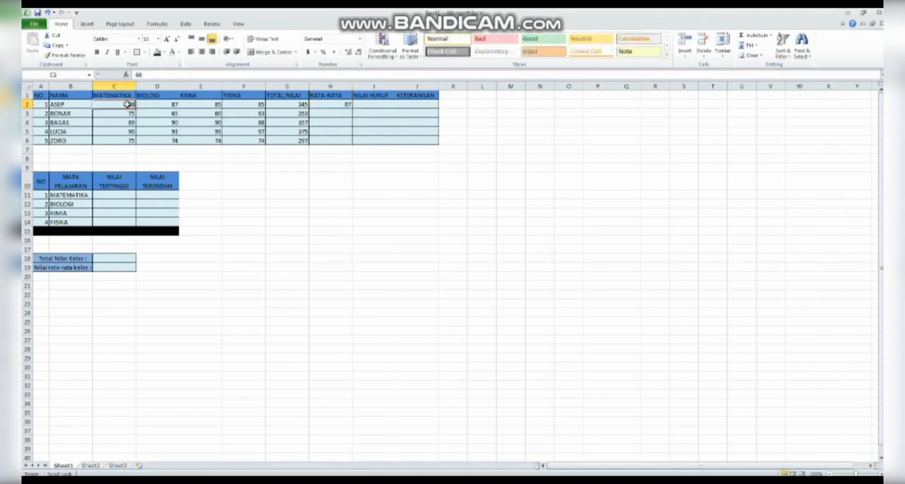
Change the formula in H2 to average the range C2:F2
left_click(315, 104)
key("F2")
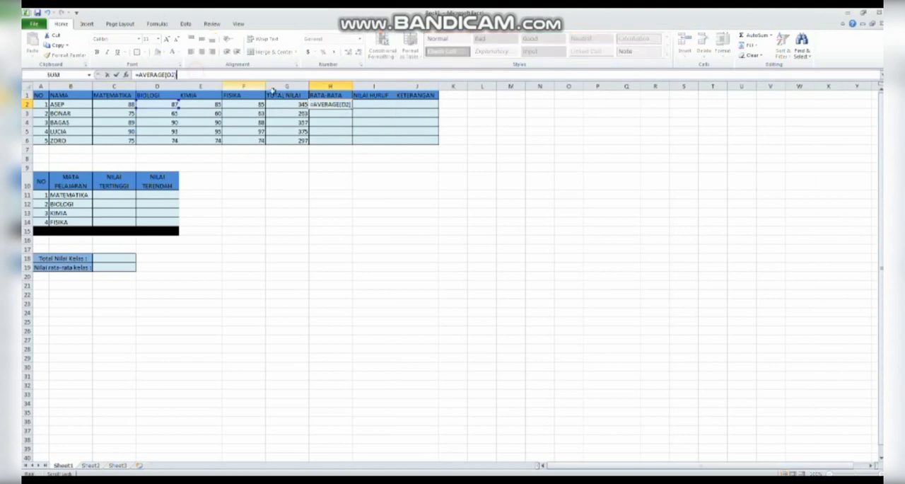
key("BackSpace")
key("BackSpace")
key("BackSpace")
key("BackSpace")
type("(")
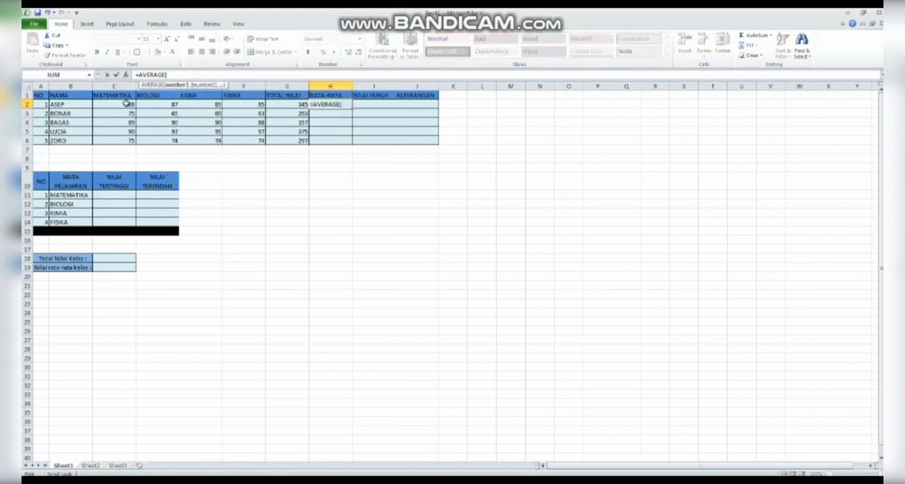
left_click_drag(126, 103, 251, 106)
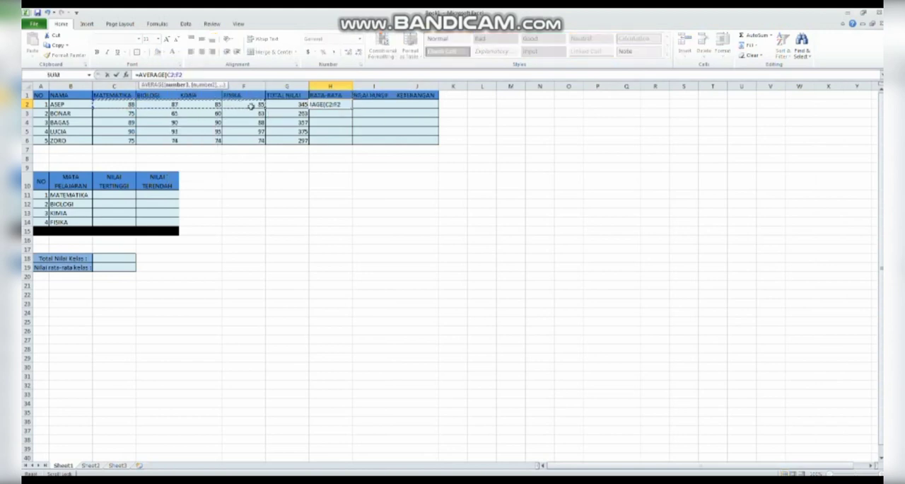
key("Return")
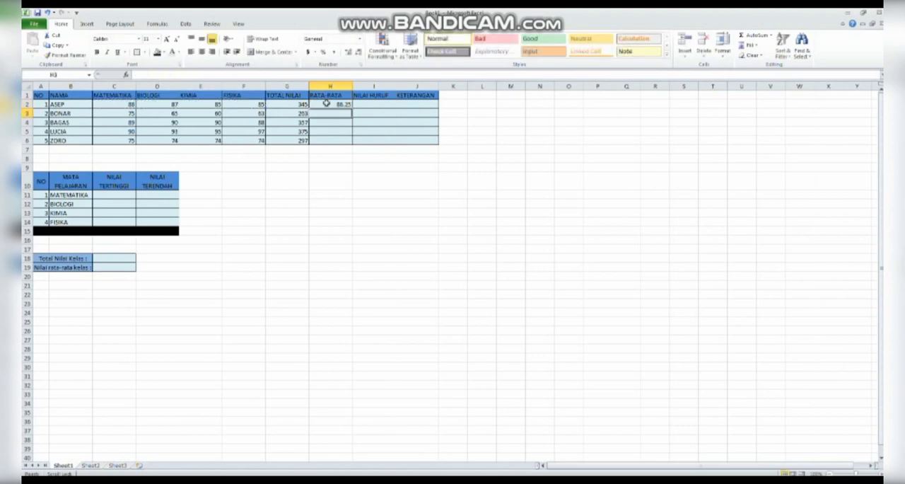
Fill the AVERAGE formula from H2 down to H6 for the remaining students
left_click(329, 105)
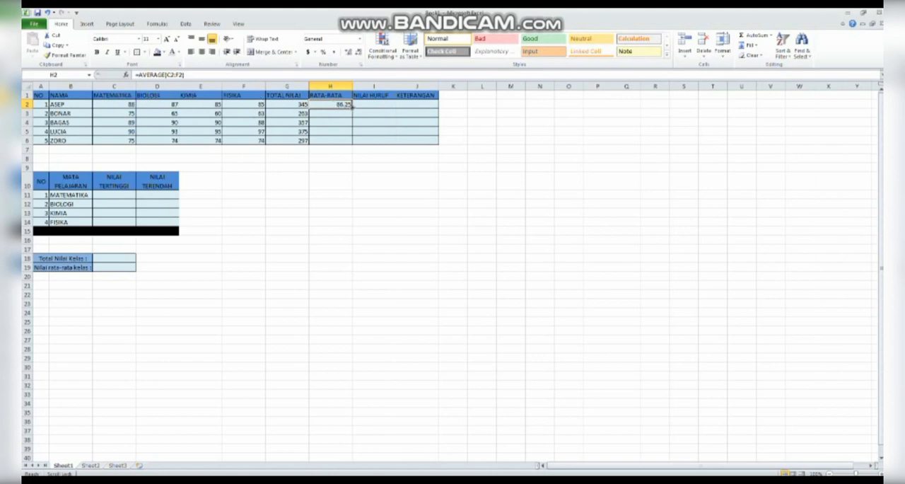
left_click_drag(351, 105, 353, 143)
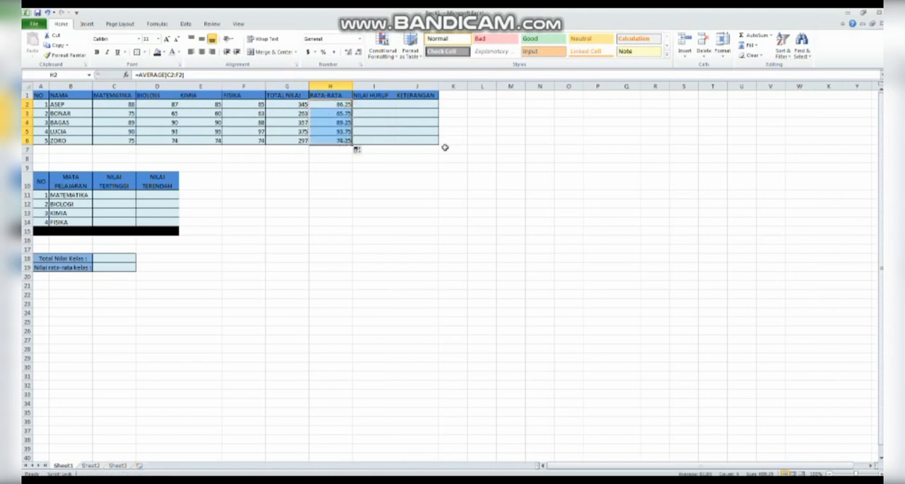
left_click(410, 212)
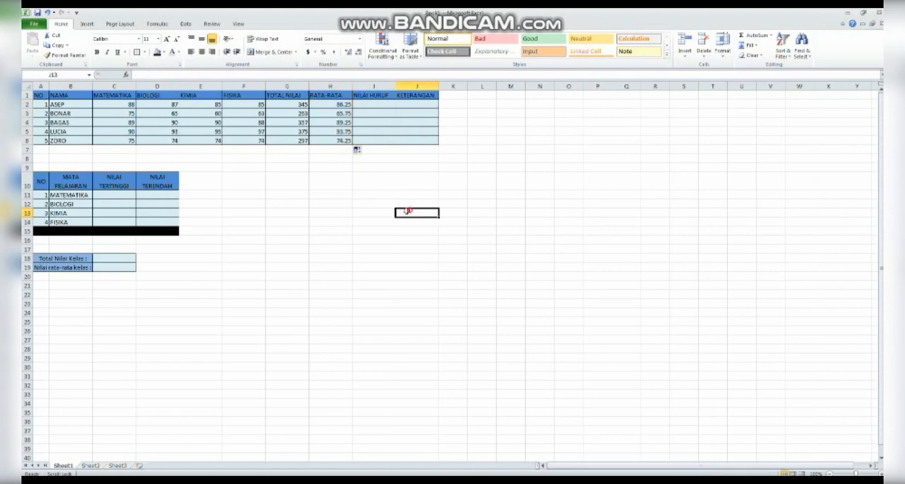
Start an IF formula in I2 under NILAI HURUF that returns "A" when H2 is greater than 90
left_click(375, 106)
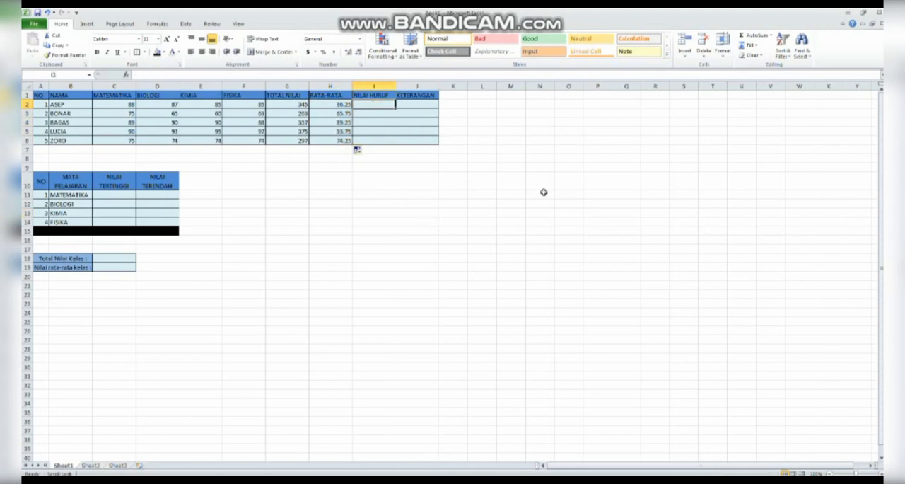
type("=")
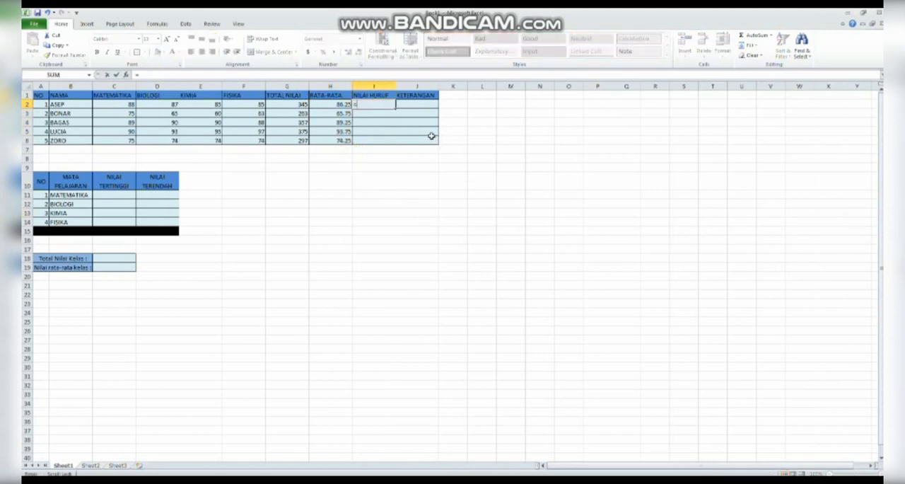
type("IF")
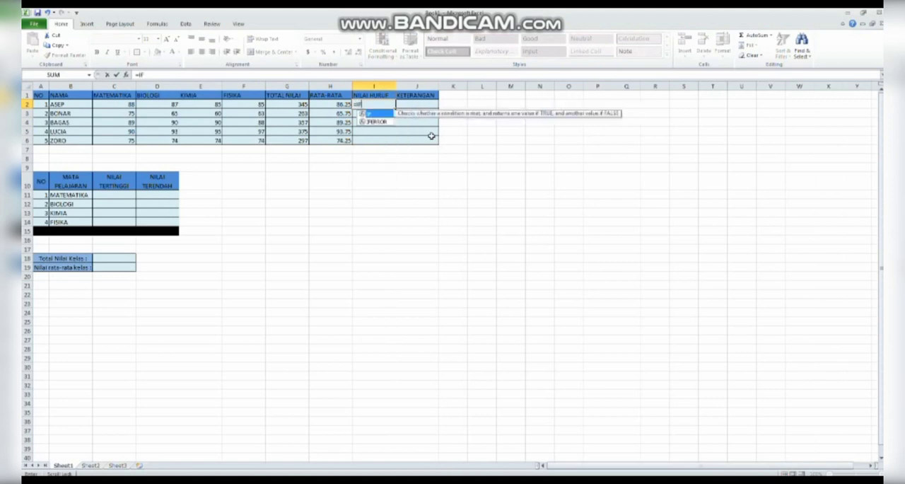
type("(")
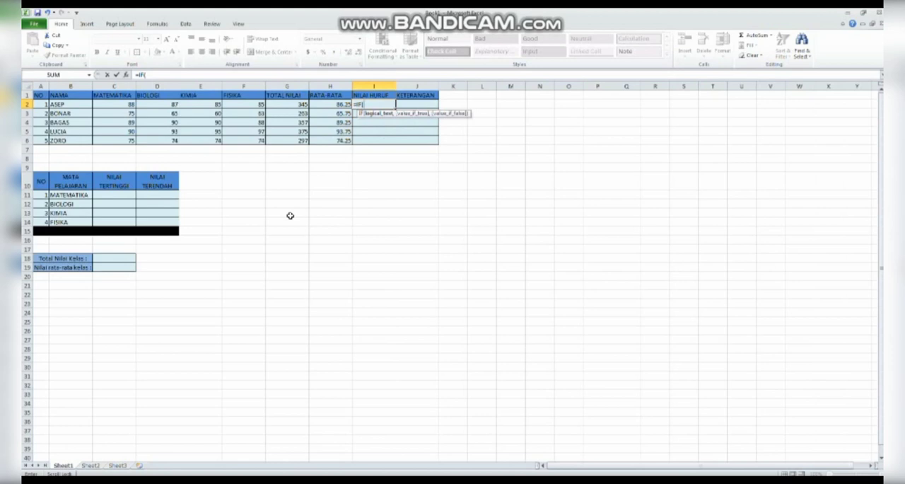
left_click(338, 104)
type(">90,\"A")
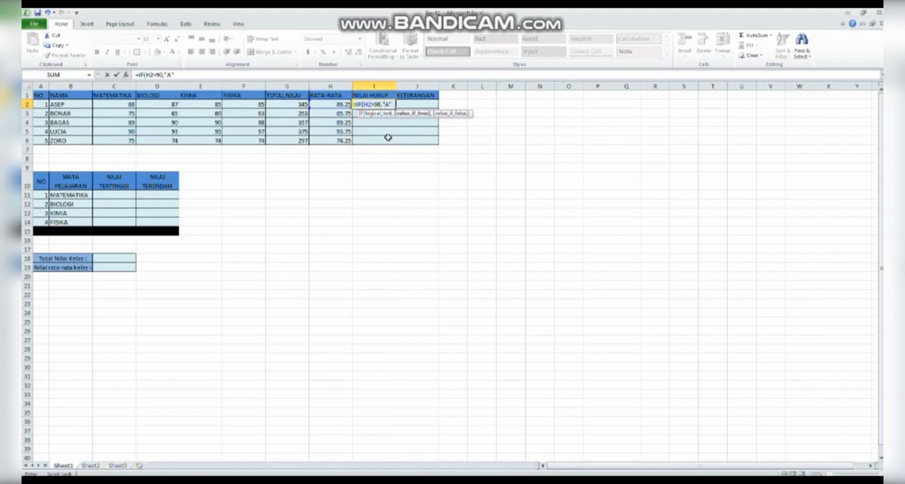
type("\",I")
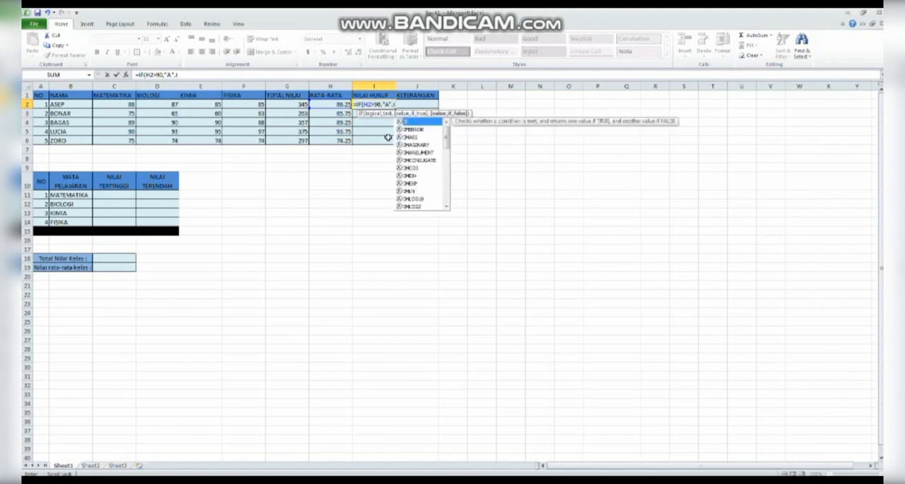
type("F(")
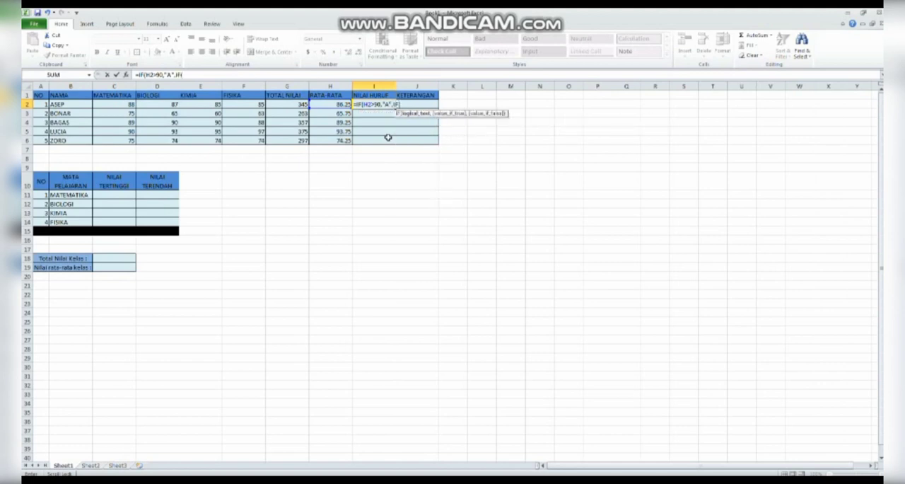
Complete the I2 formula with a nested IF returning "B" when H2 is greater than 70, otherwise "C"
left_click(330, 104)
type(">70,\"B")
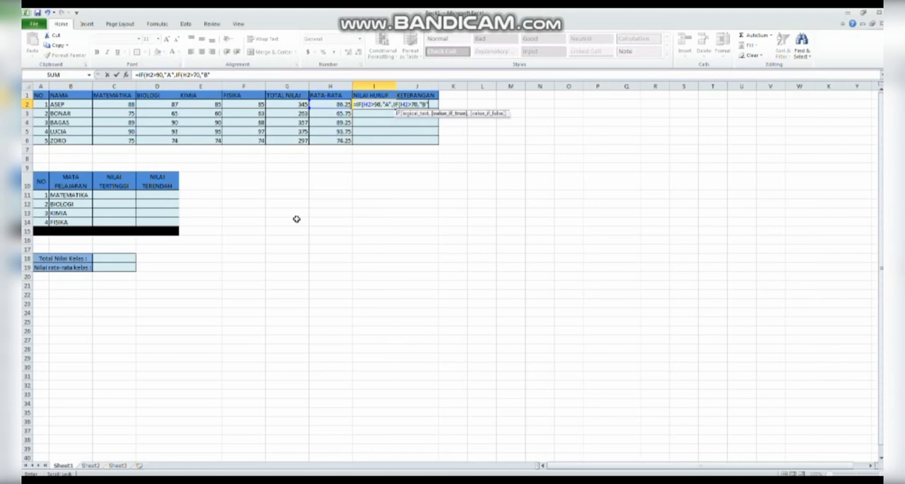
type("\",\"C\"")
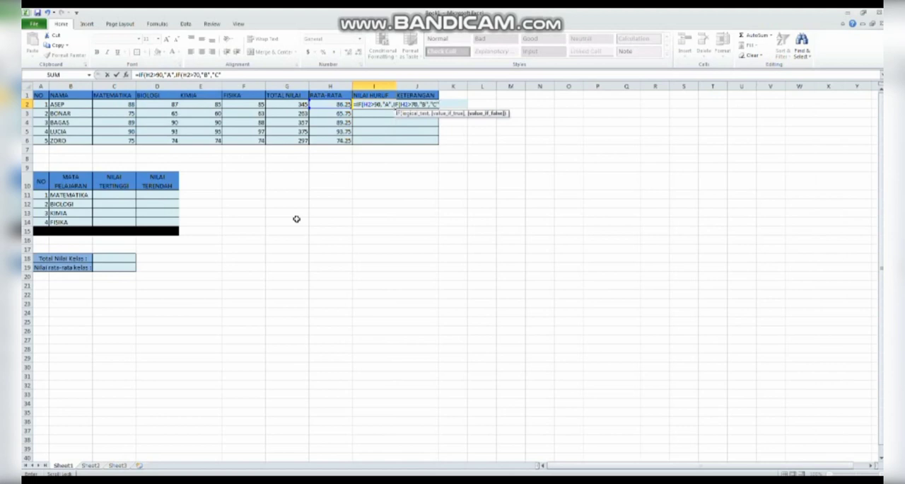
type(")")
key("Return")
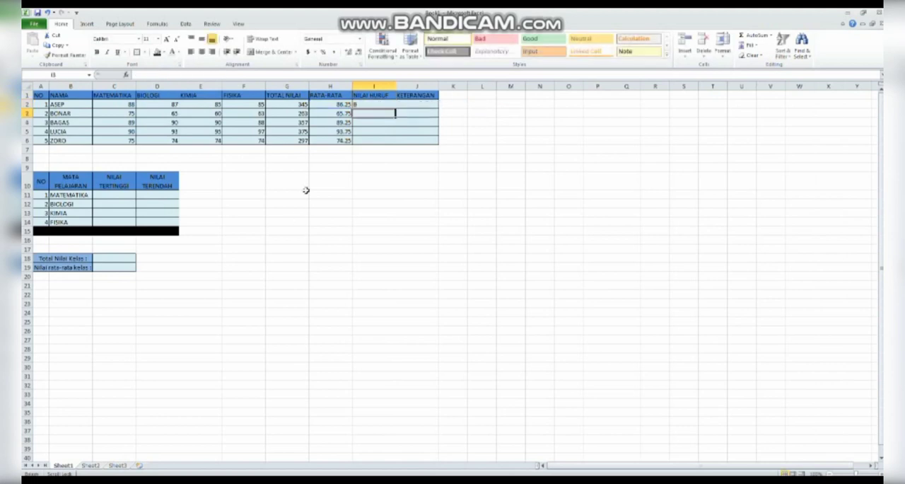
Fill the letter-grade formula from I2 down to I6 for the remaining students
left_click(384, 107)
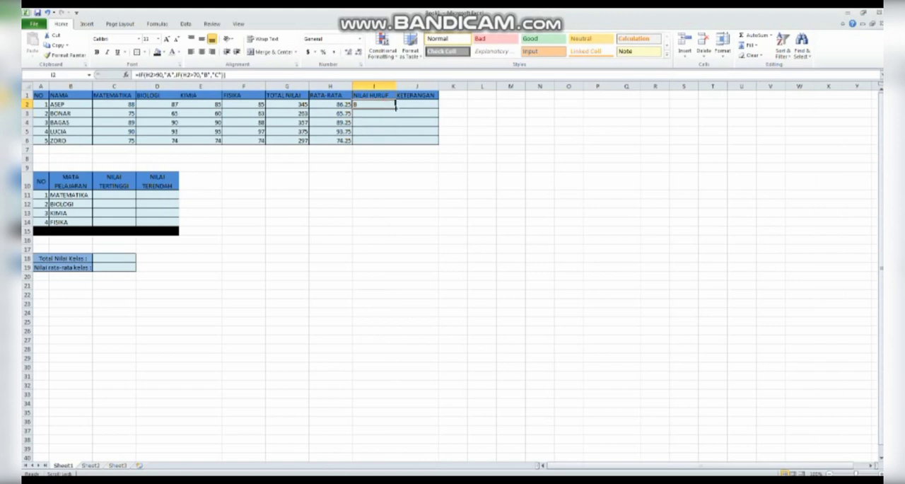
left_click_drag(395, 105, 392, 145)
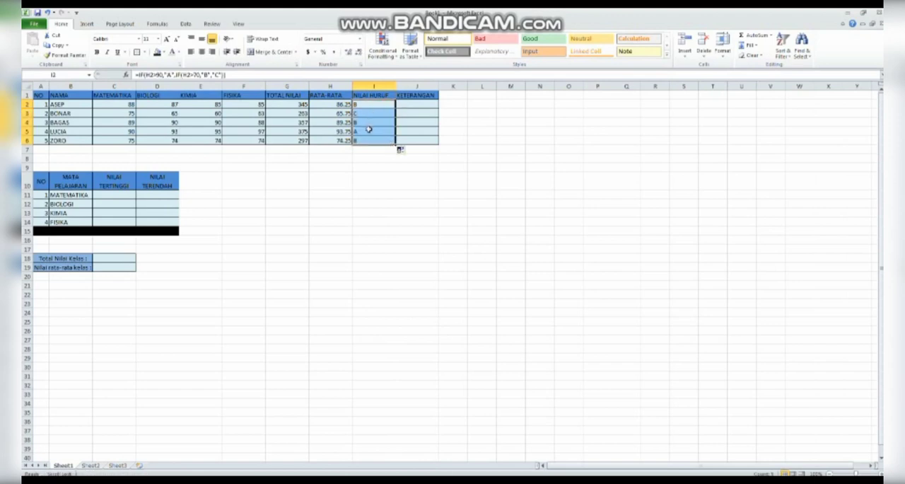
left_click(369, 129)
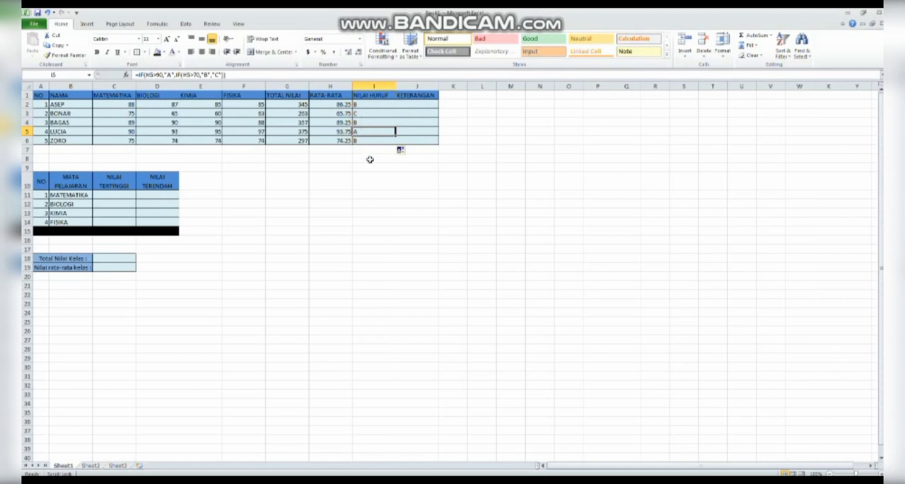
left_click(522, 194)
Start an IF formula in J2 under KETERANGAN that returns "LULUS" when H2 is greater than 75
left_click(406, 101)
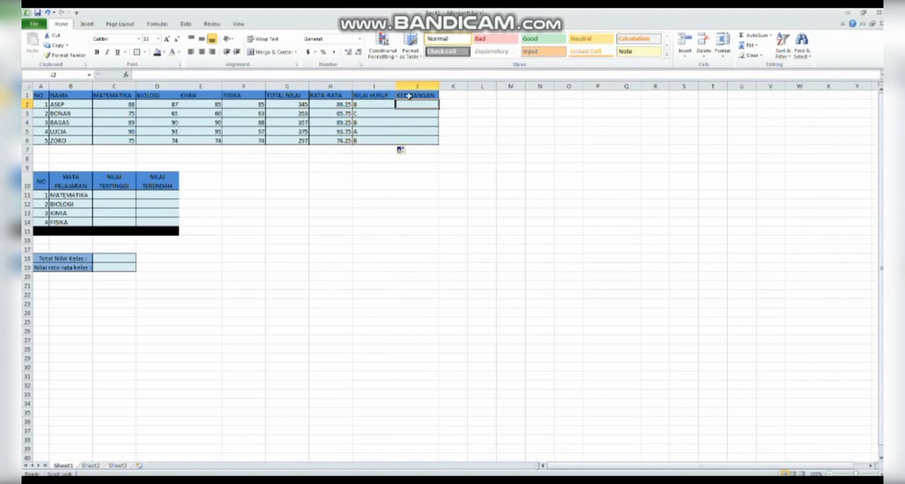
type("=IF")
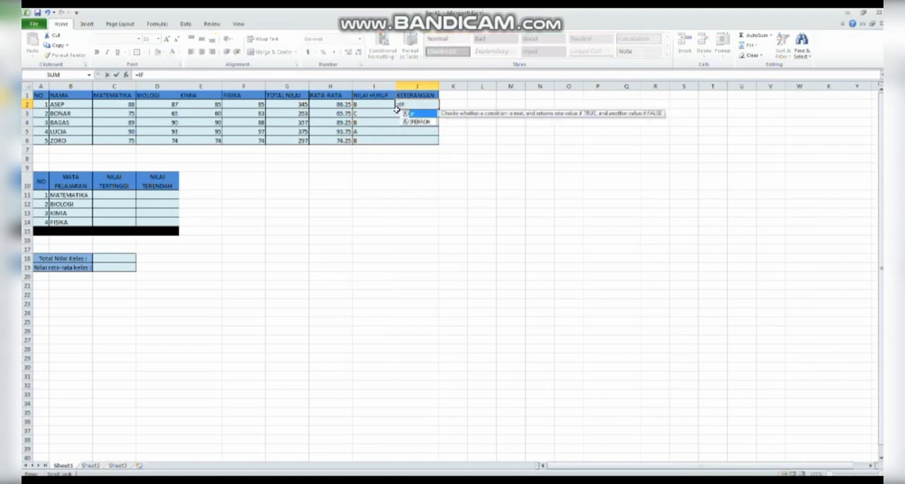
type("(")
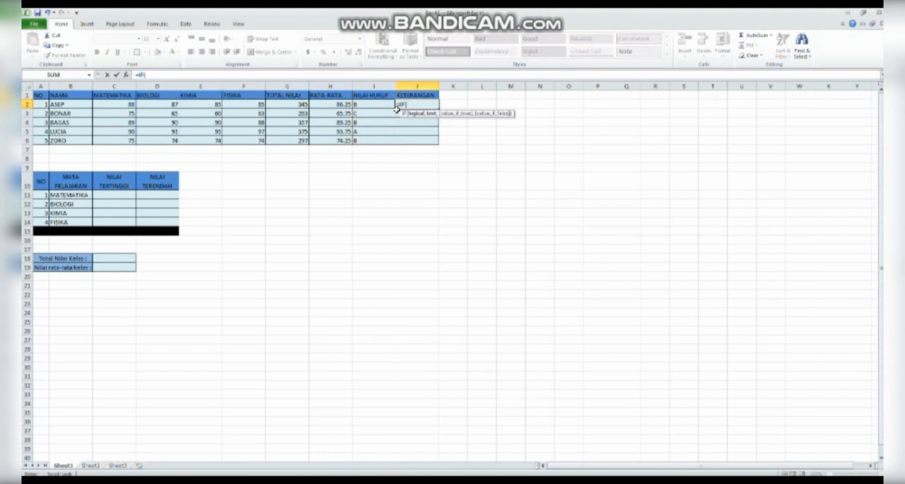
left_click(336, 104)
type(">75")
type(",\"LUL")
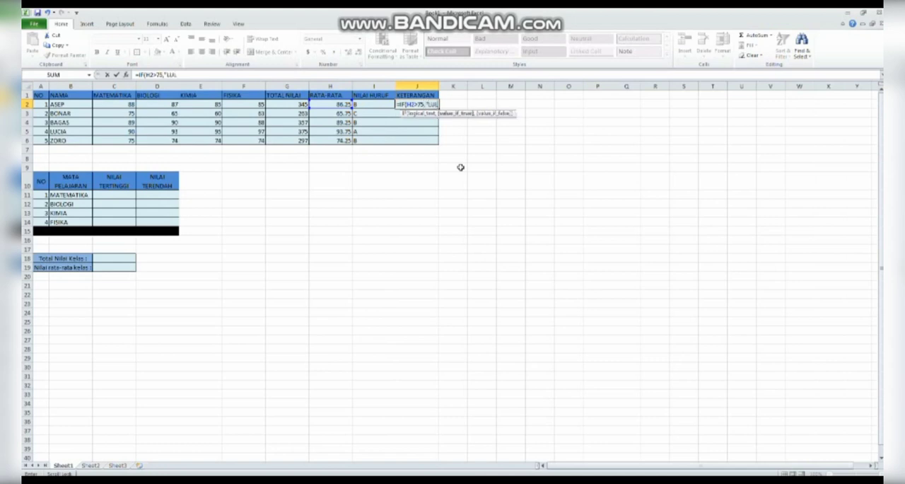
type("US\",")
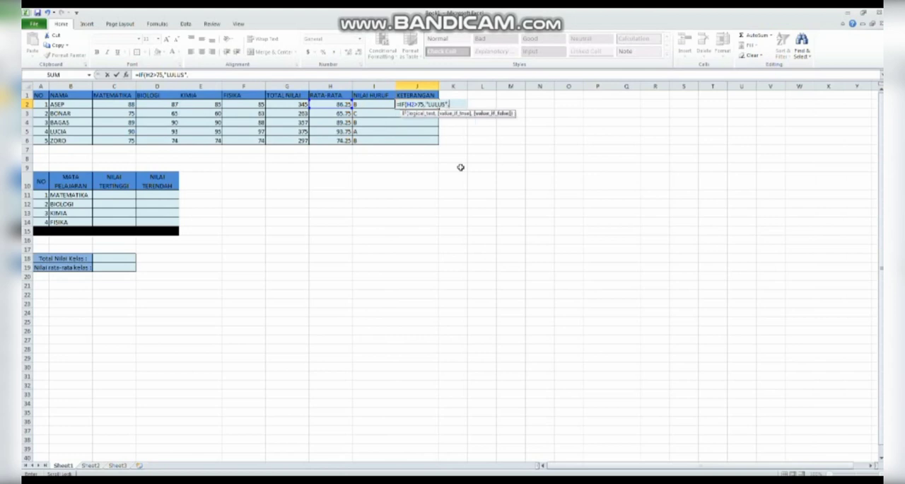
type("IF(")
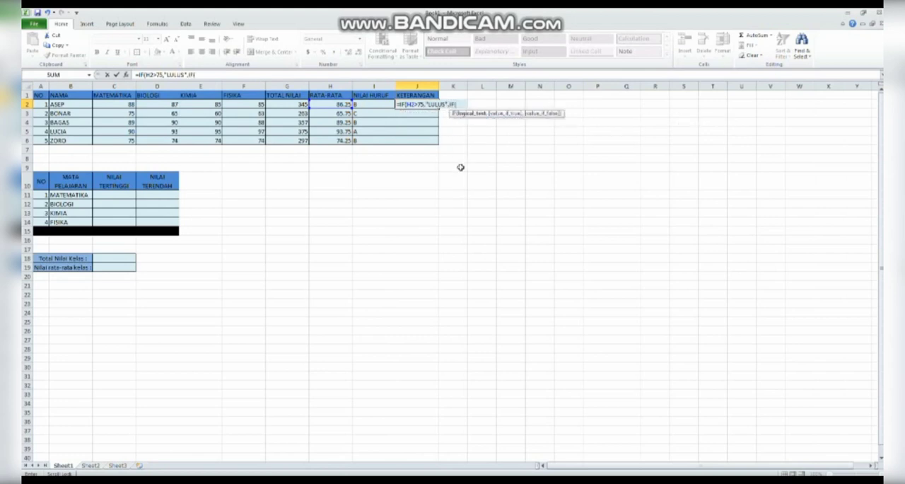
Complete the J2 formula with a nested IF returning "TIDAK LULUS" when H2 is less than 75
left_click(331, 104)
type("<7")
type("5,")
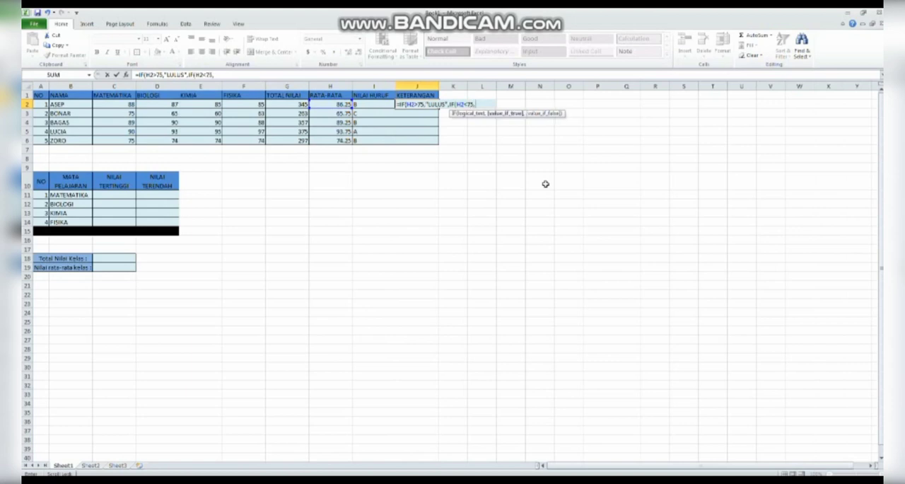
type("\"TIDAK LULUS")
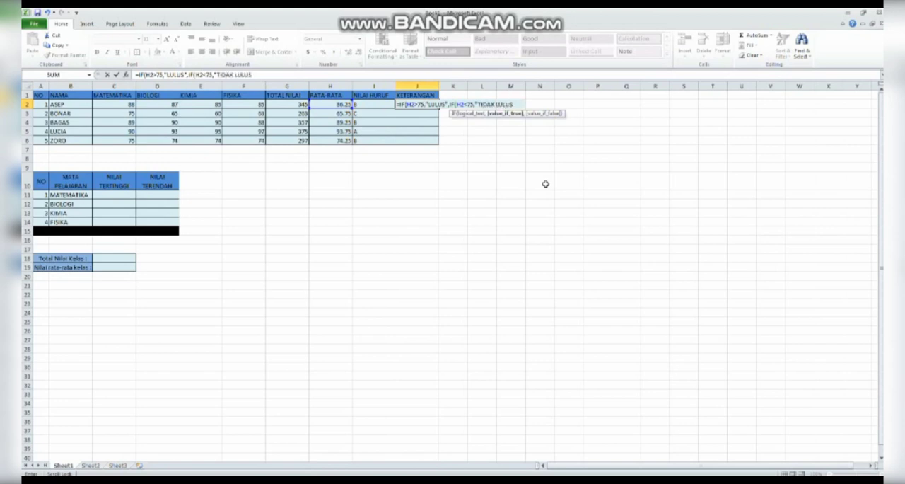
type("\")")
key("Return")
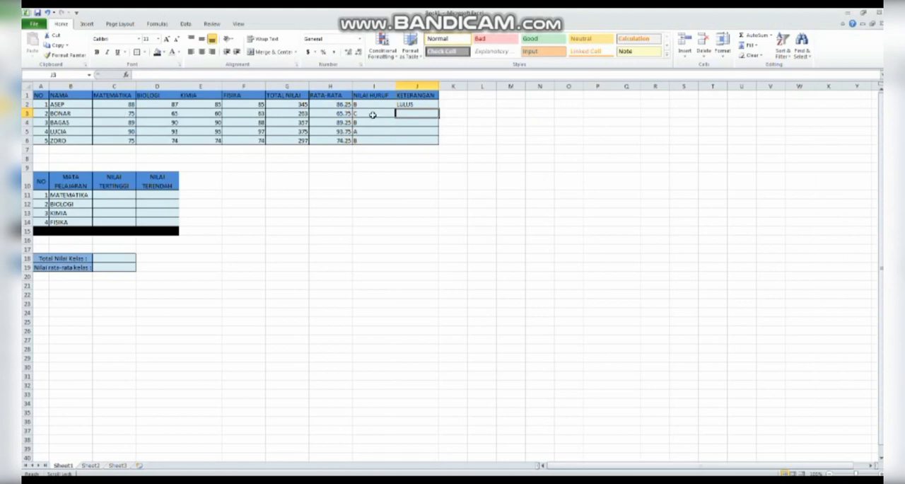
Fill the pass/fail remark formula from J2 down to J6 for the remaining students
left_click(422, 104)
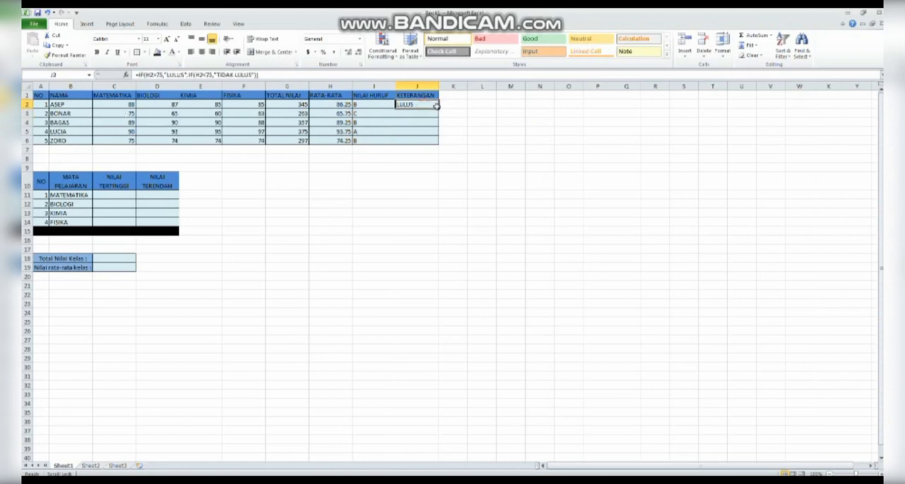
left_click_drag(437, 106, 436, 144)
left_click(430, 105)
left_click_drag(437, 106, 436, 145)
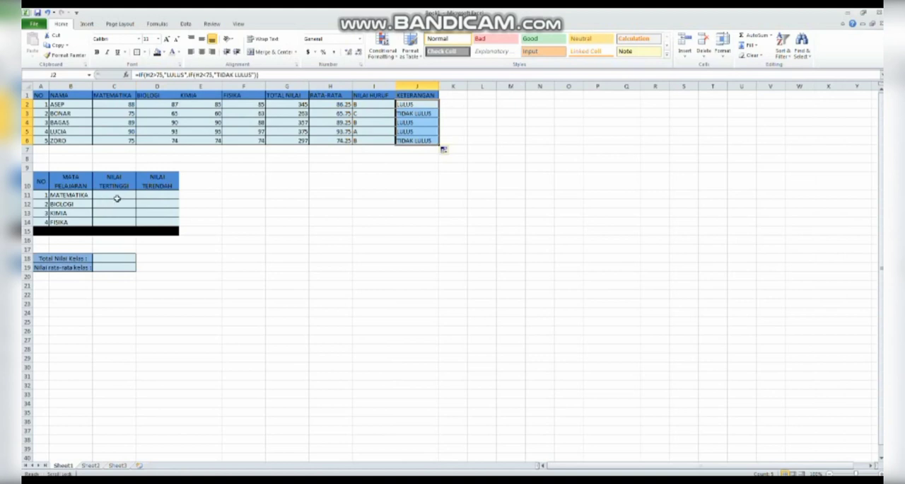
left_click(394, 194)
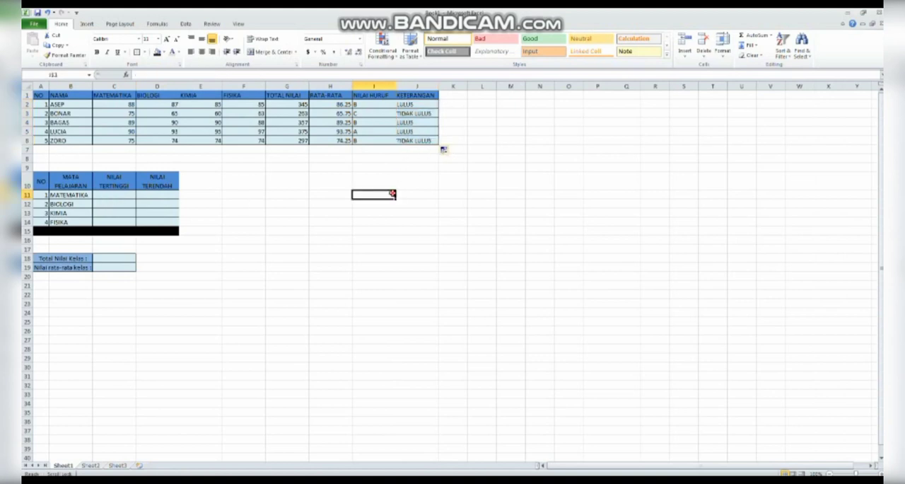
Review the first student's formulas in J2, I2, H2 and G2
left_click(426, 106)
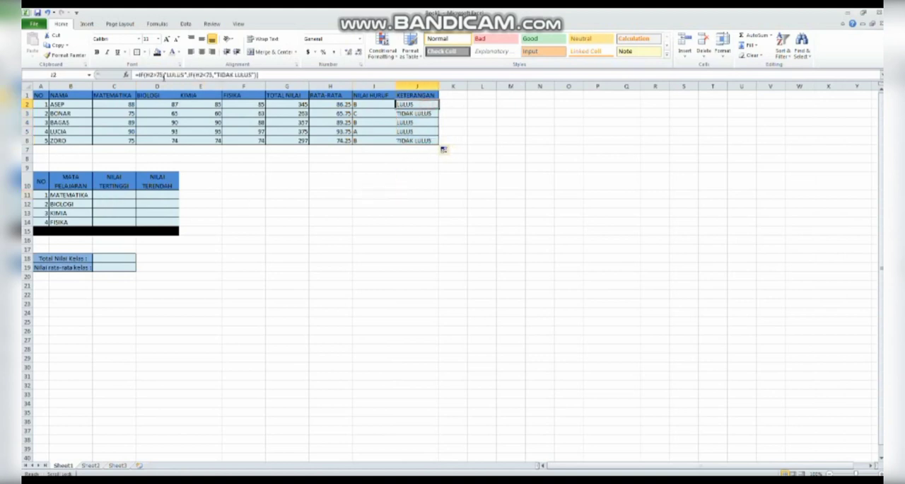
left_click(360, 105)
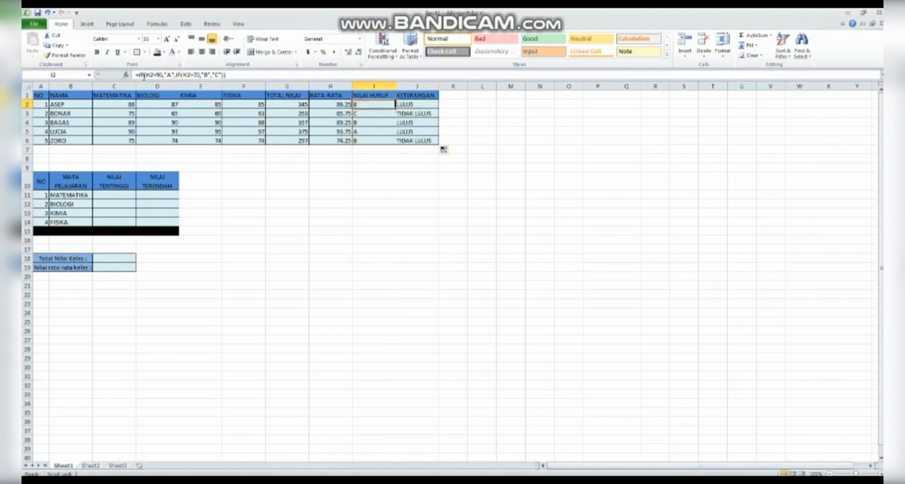
left_click(331, 105)
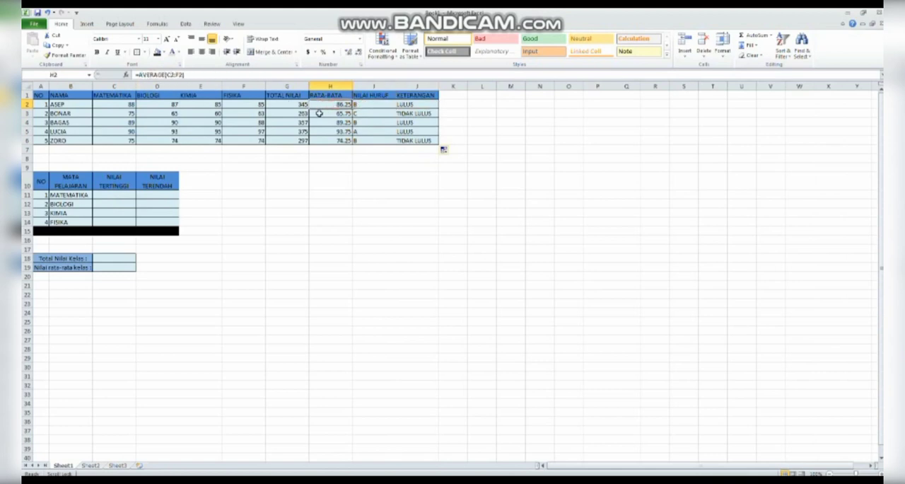
left_click(290, 107)
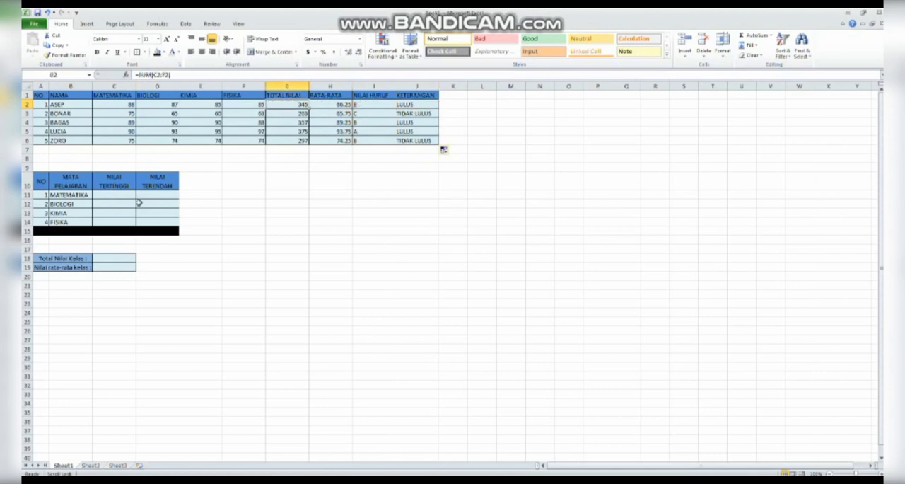
Enter a MAX formula over C2:C6 in C11 for the highest MATEMATIKA score
left_click(118, 195)
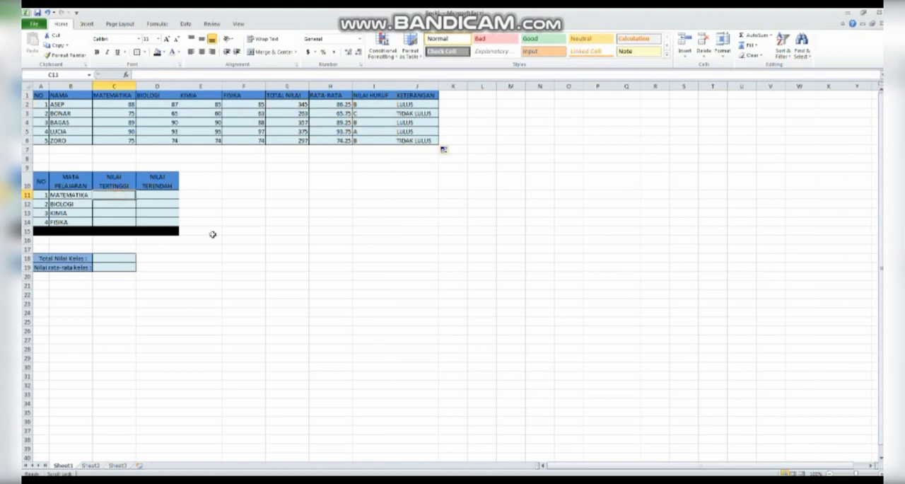
type("=MAX")
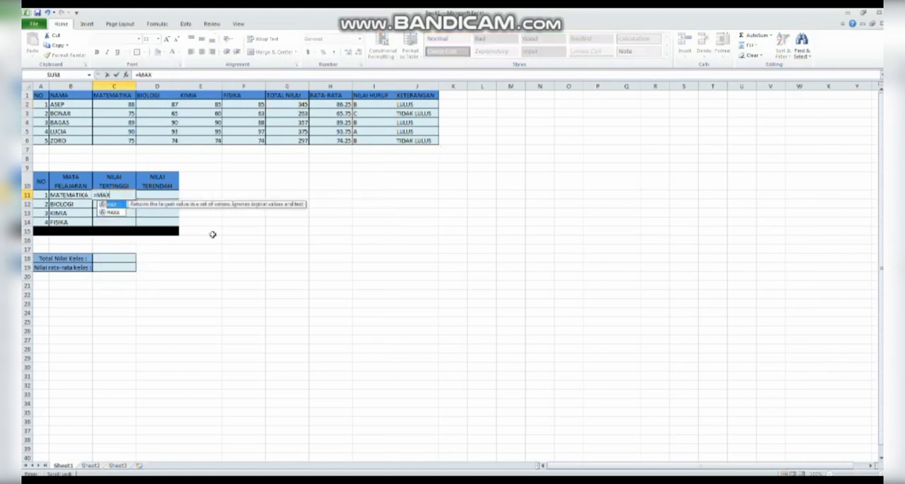
type("(")
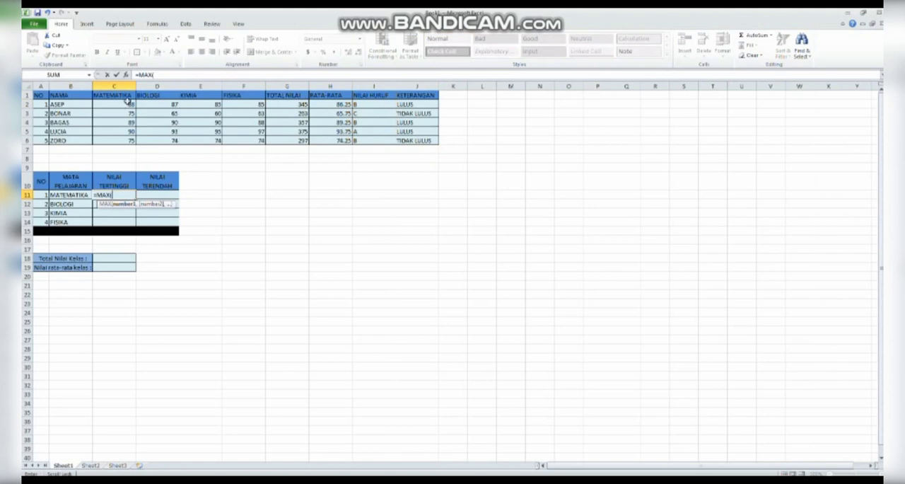
left_click_drag(129, 105, 128, 141)
key("Return")
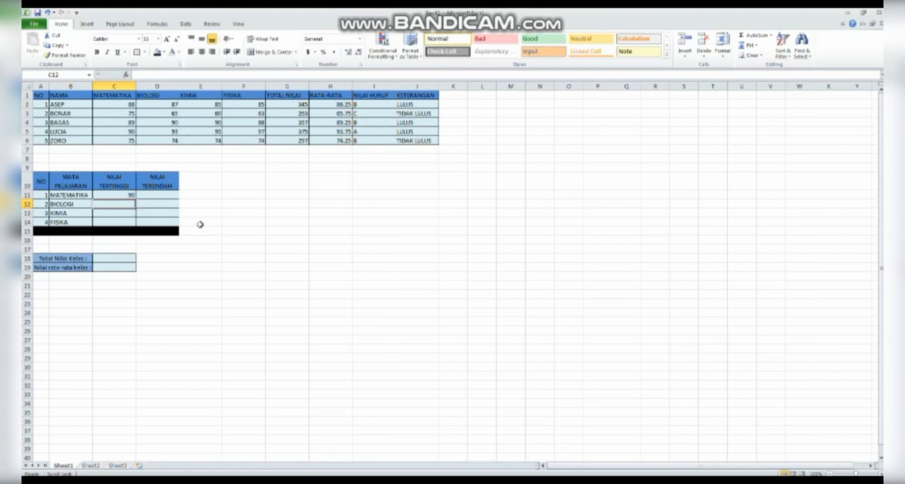
Enter a MAX formula over D2:D6 in C12 for the highest BIOLOGI score
type("=max")
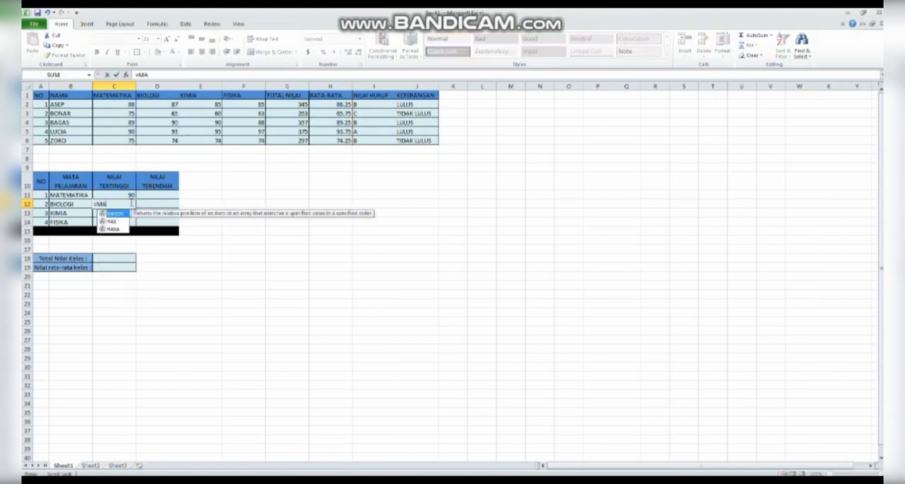
key("Tab")
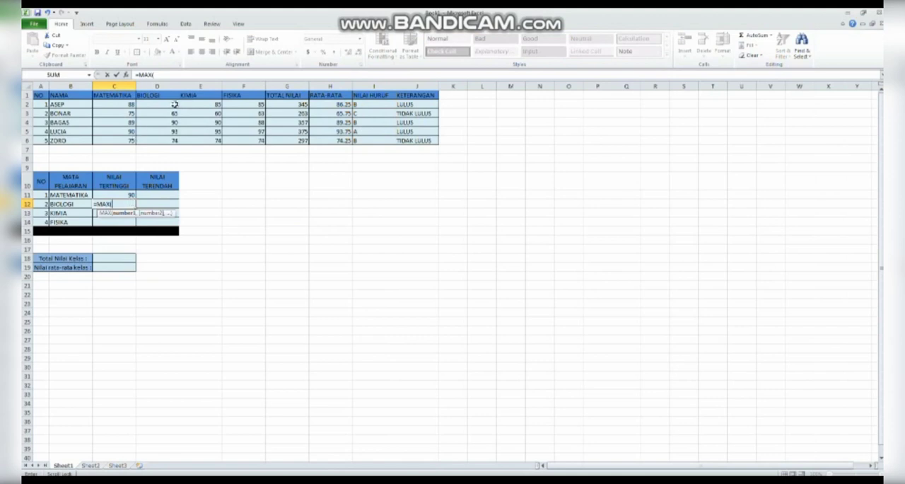
left_click_drag(174, 104, 170, 139)
key("Return")
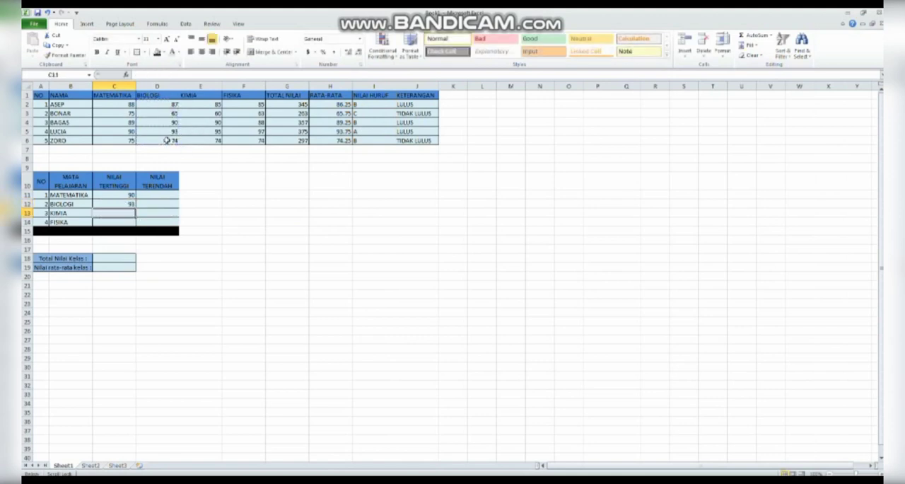
Enter a MAX formula over E2:E6 in C13 for the highest KIMIA score
type("=max")
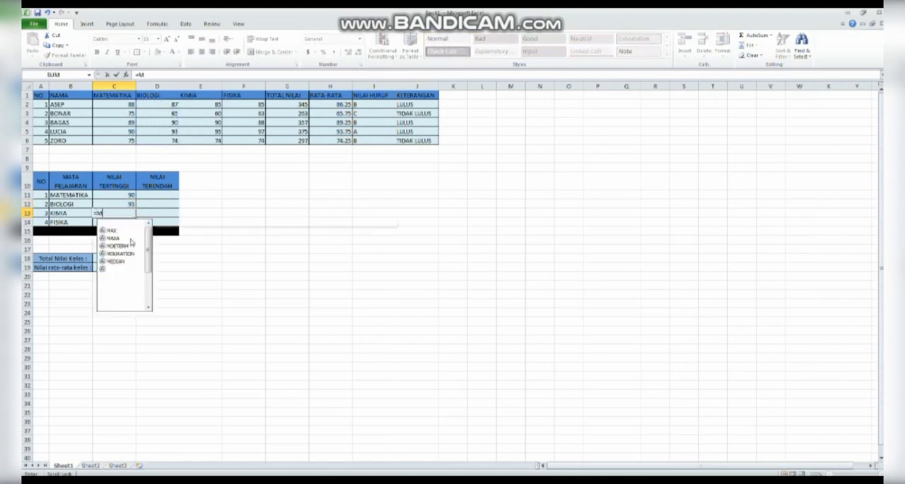
type("(")
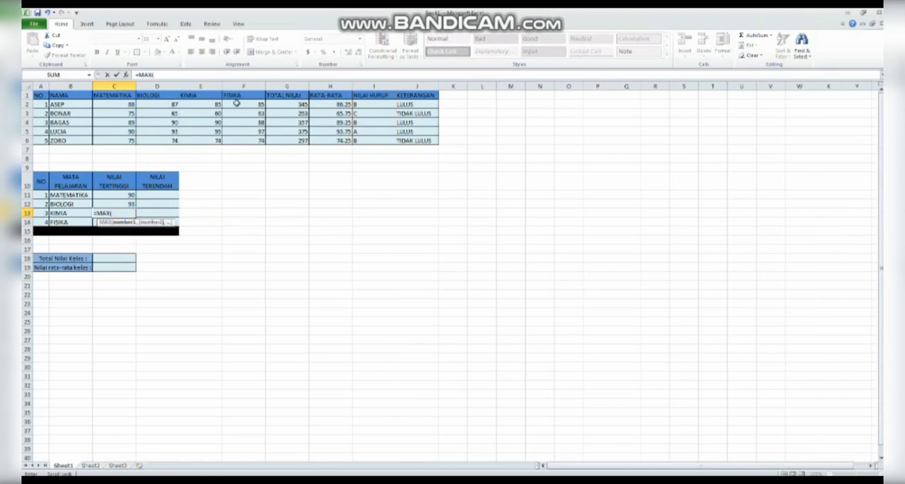
left_click_drag(202, 105, 202, 140)
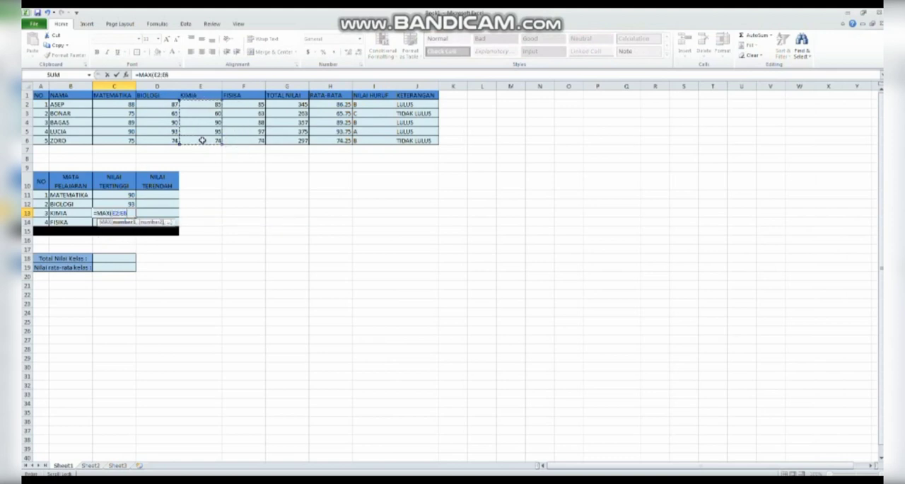
key("Return")
Enter a MAX formula over F2:F6 in C14 for the highest FISIKA score
type("=MAX(")
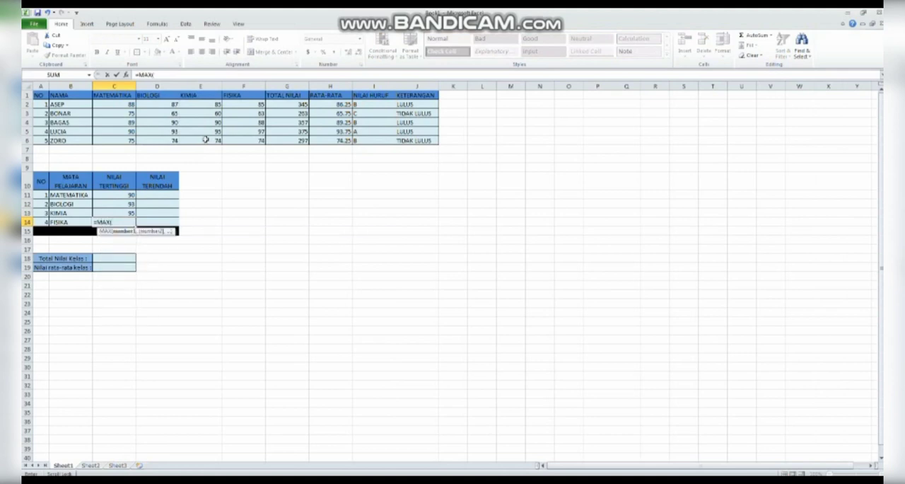
left_click_drag(243, 106, 251, 137)
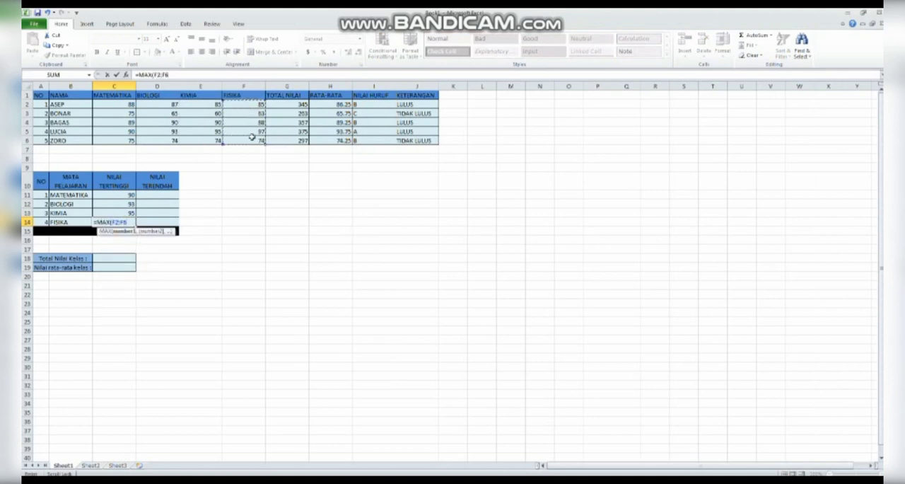
key("Return")
left_click(198, 266)
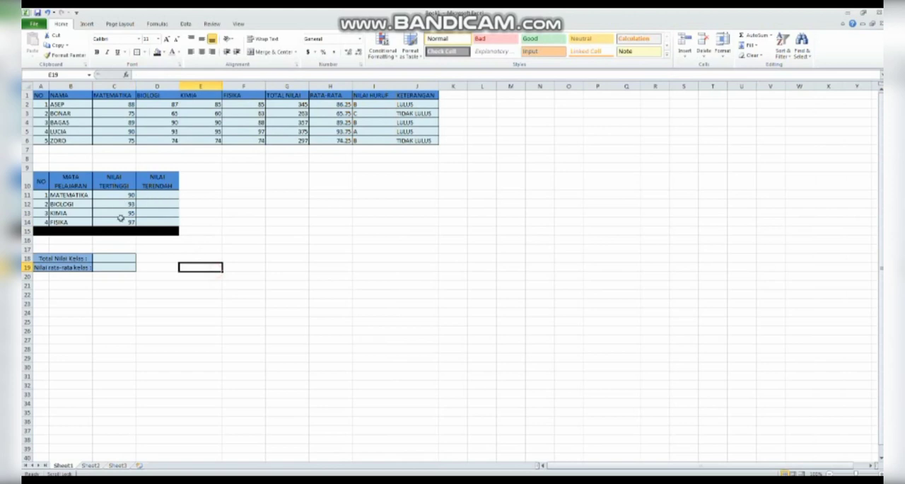
Enter a MIN formula over C2:C6 in D11 for the lowest MATEMATIKA score
left_click(167, 196)
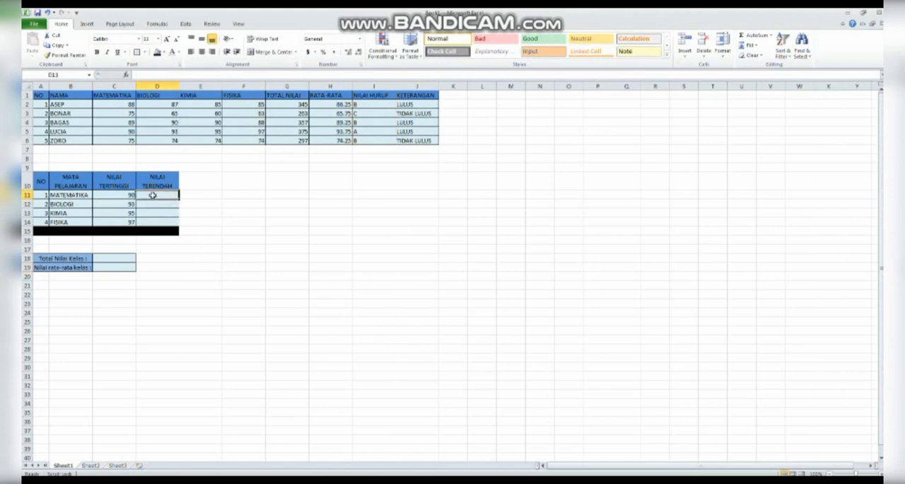
type("=MIN(")
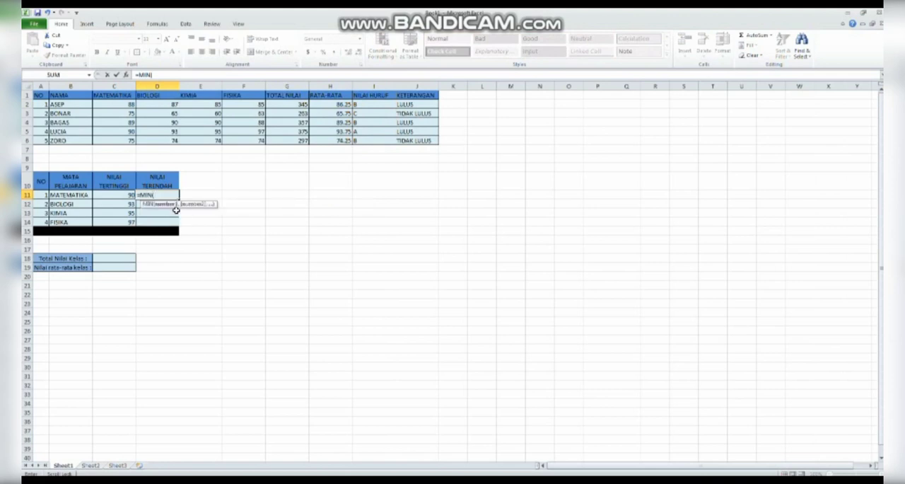
left_click_drag(130, 104, 123, 140)
type(")")
key("Return")
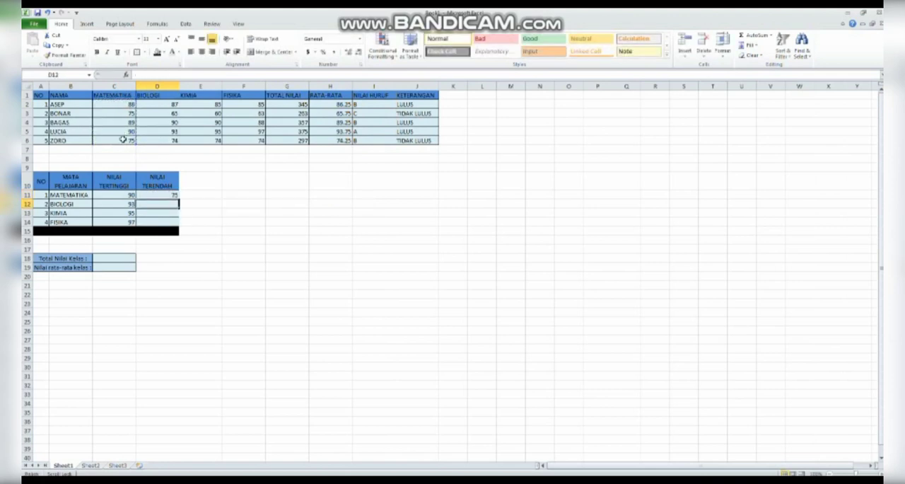
Enter a MIN formula over D2:D6 in D12 for the lowest BIOLOGI score
type("=MIN(")
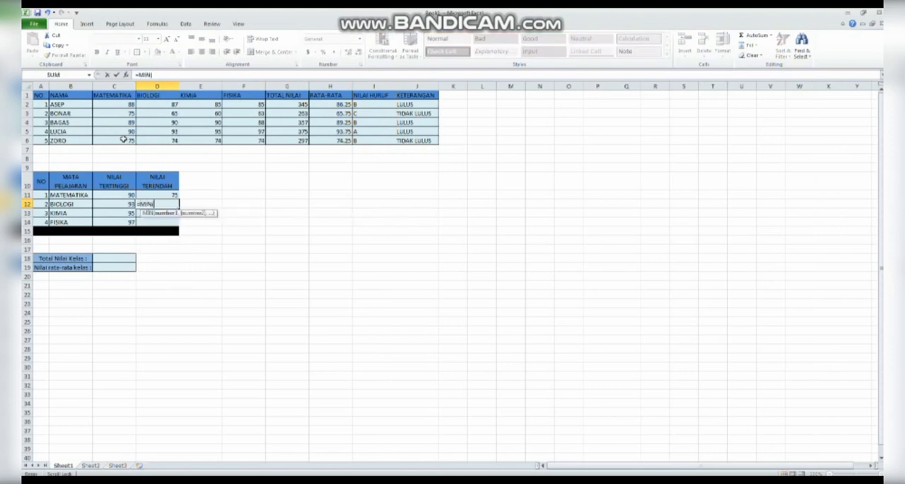
left_click_drag(157, 106, 161, 141)
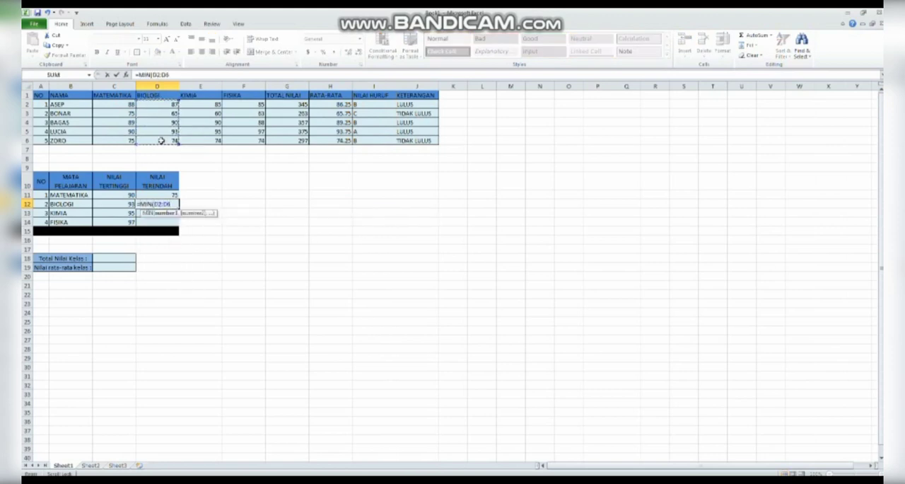
type(")")
key("Return")
Enter a MIN formula over E2:E6 in D13 for the lowest KIMIA score
type("=MIN")
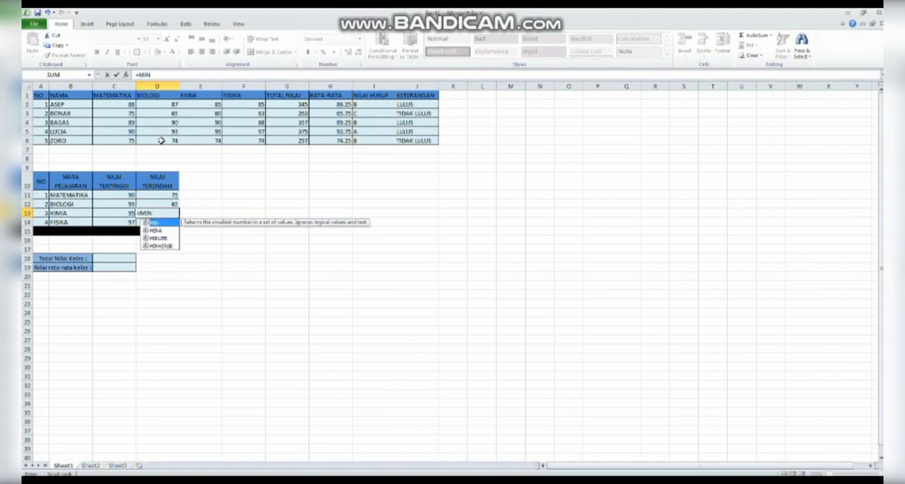
type("(")
left_click_drag(205, 106, 205, 141)
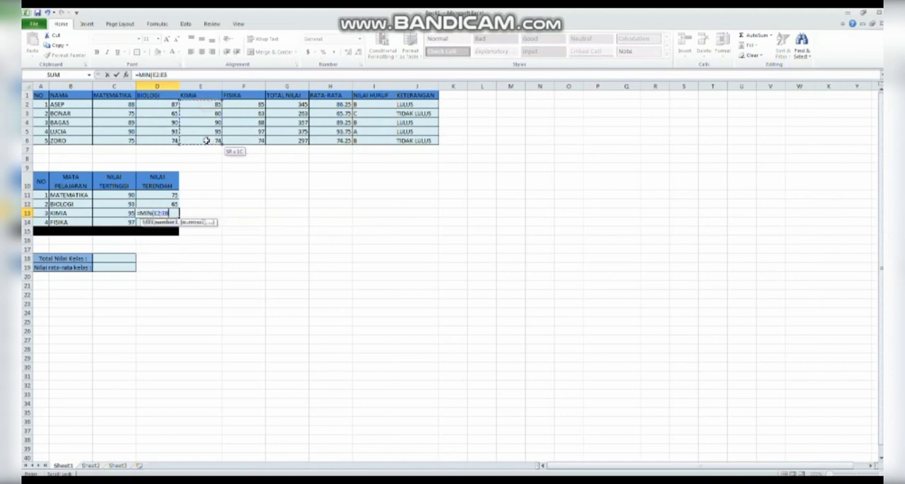
type(")")
key("Return")
Enter a MIN formula over F2:F6 in D14 for the lowest FISIKA score and check the formula
type("=")
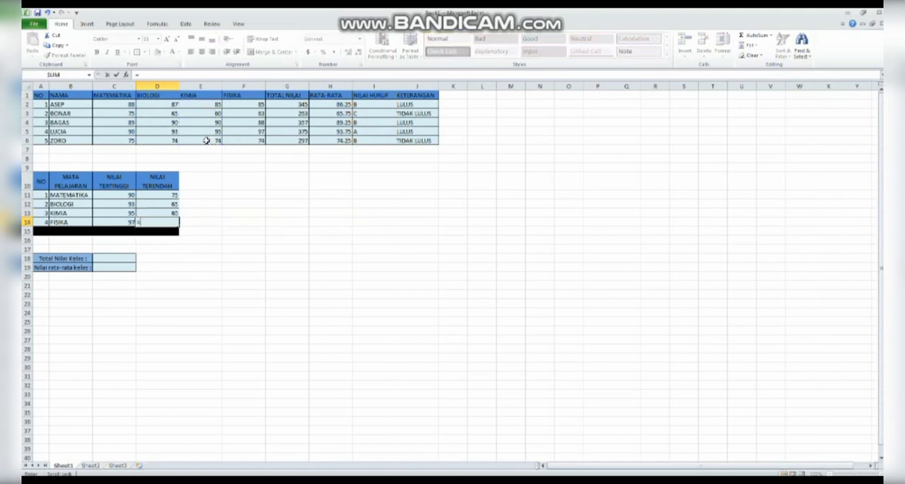
type("MIN(")
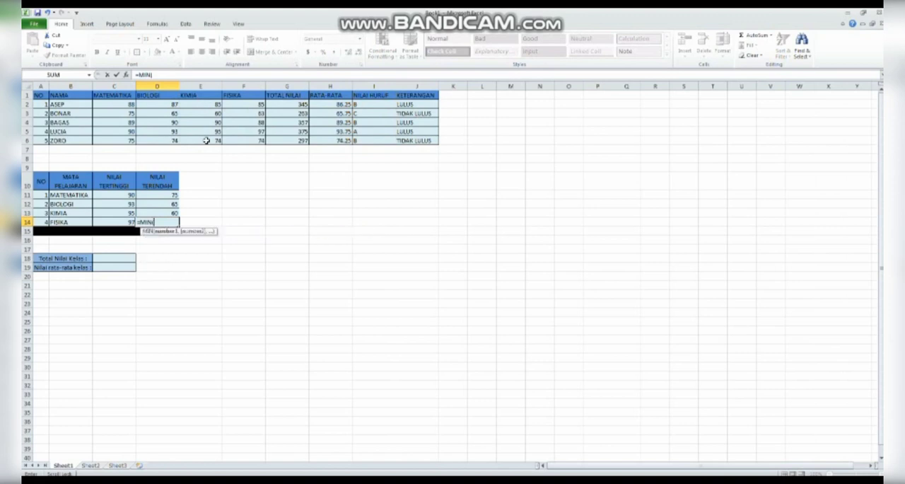
left_click_drag(253, 106, 234, 143)
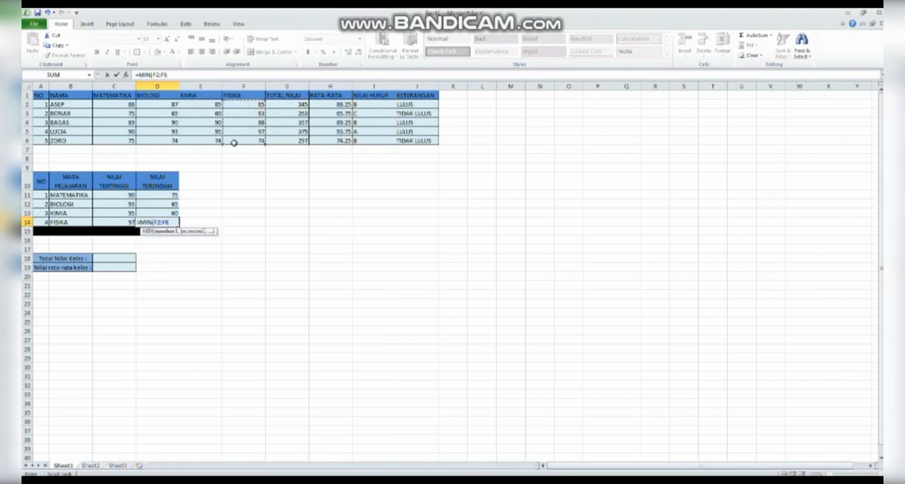
key("Return")
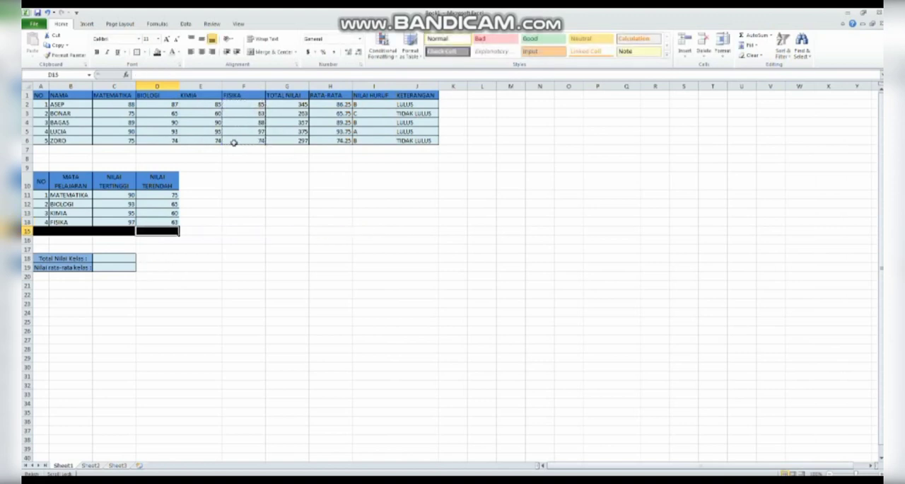
left_click(170, 222)
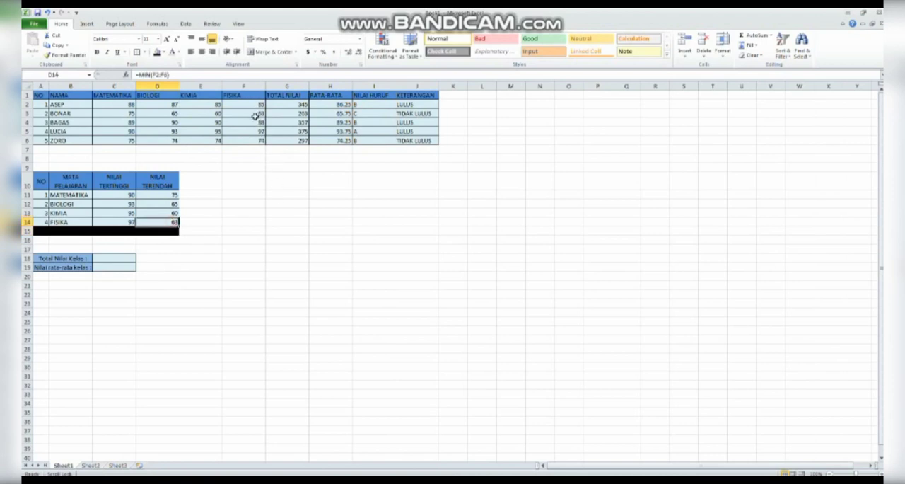
left_click(286, 265)
Enter a SUM formula over all subject scores C2:F6 in C18 for the class total
left_click(105, 261)
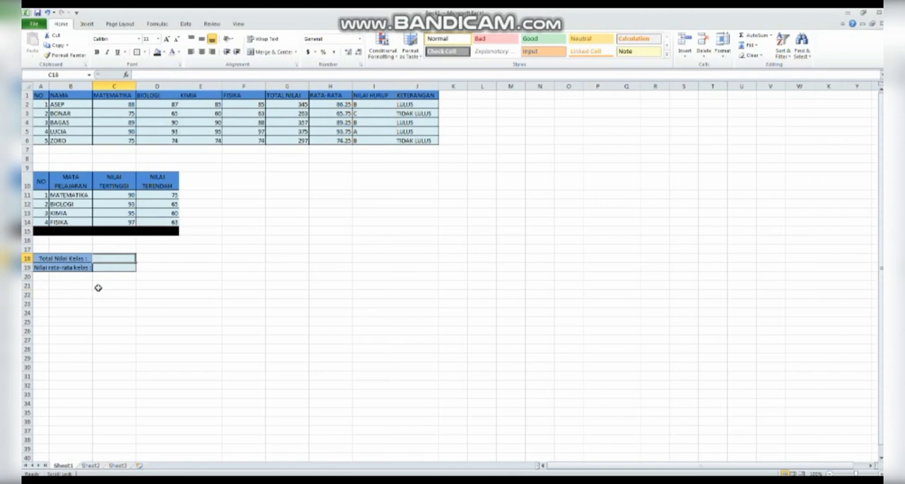
left_click(293, 106)
left_click(123, 261)
type("=SUM(")
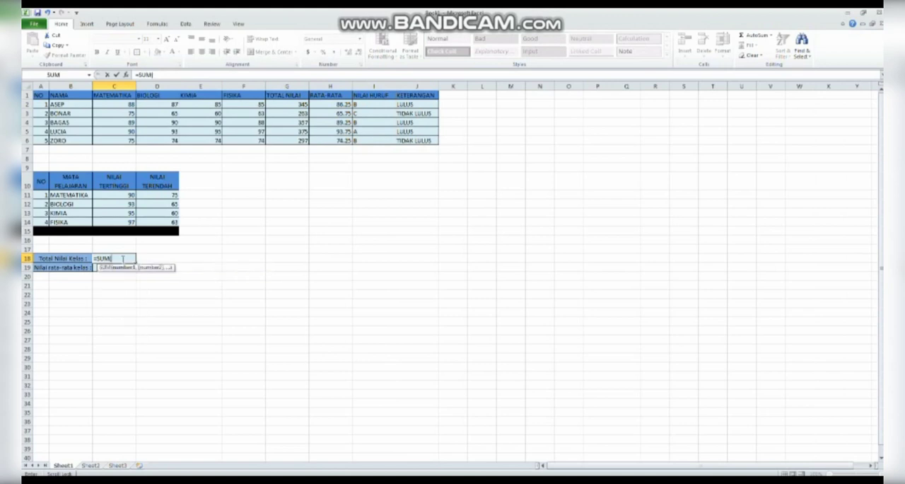
left_click_drag(98, 107, 252, 142)
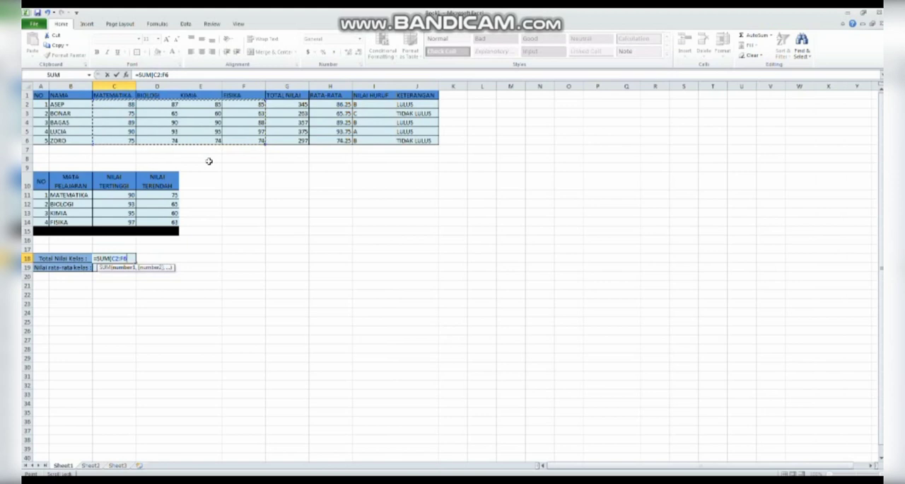
key("Return")
left_click(132, 262)
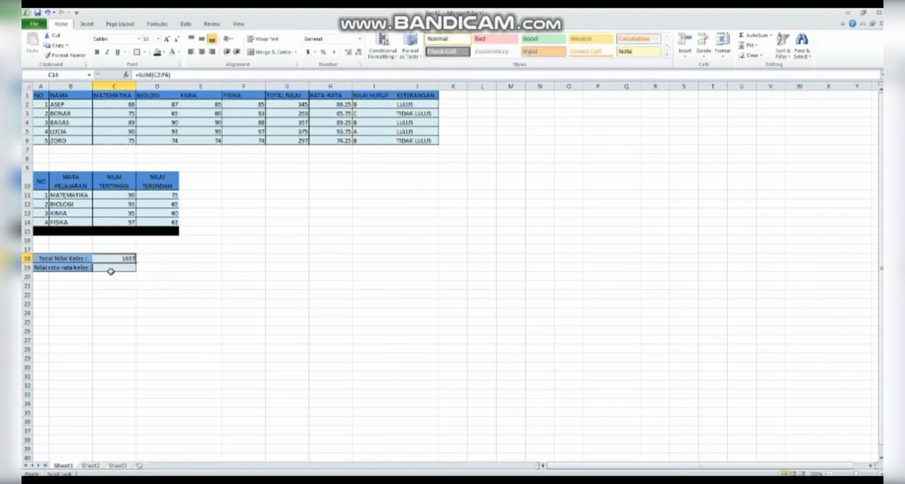
Enter an AVERAGE formula over all subject scores C2:F6 in C19 for the class average
left_click(111, 269)
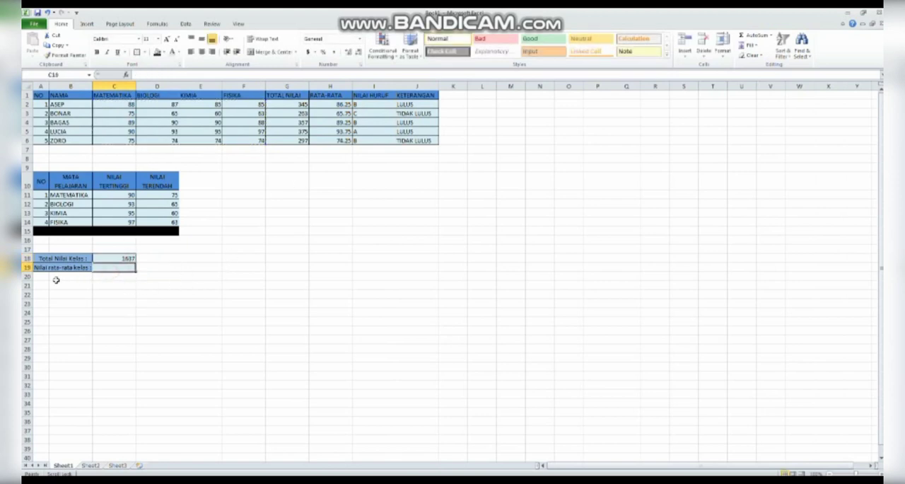
left_click(333, 106)
left_click(123, 269)
type("=AVERA")
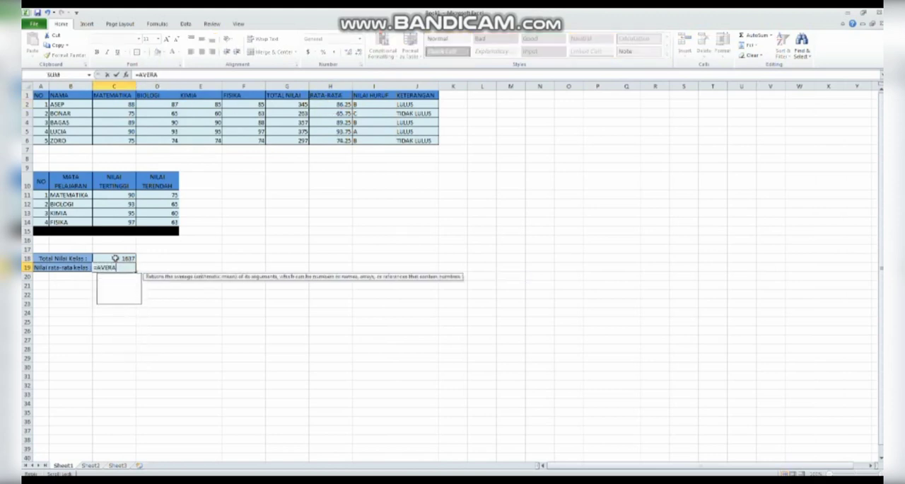
type("GE(")
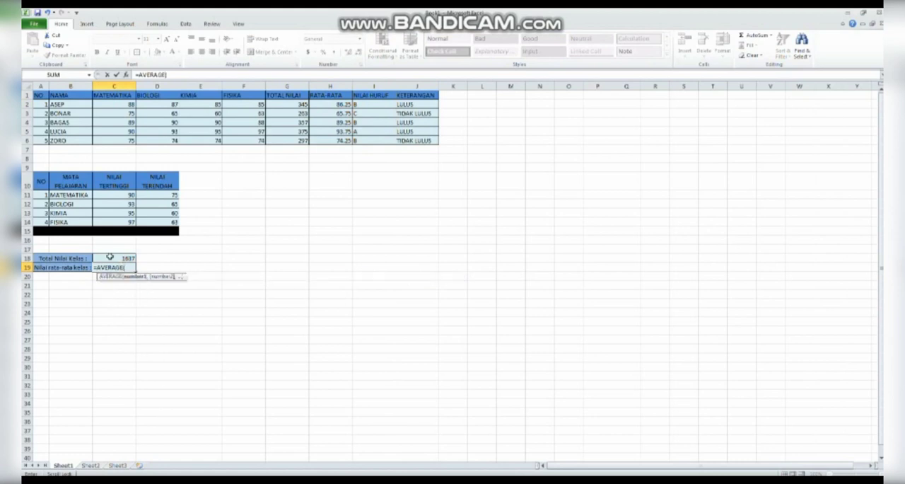
left_click_drag(124, 104, 246, 141)
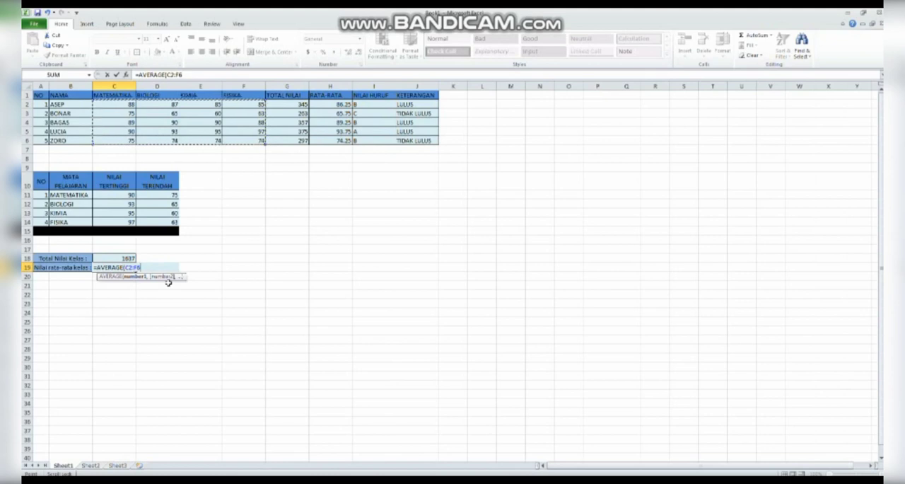
key("Return")
left_click(110, 267)
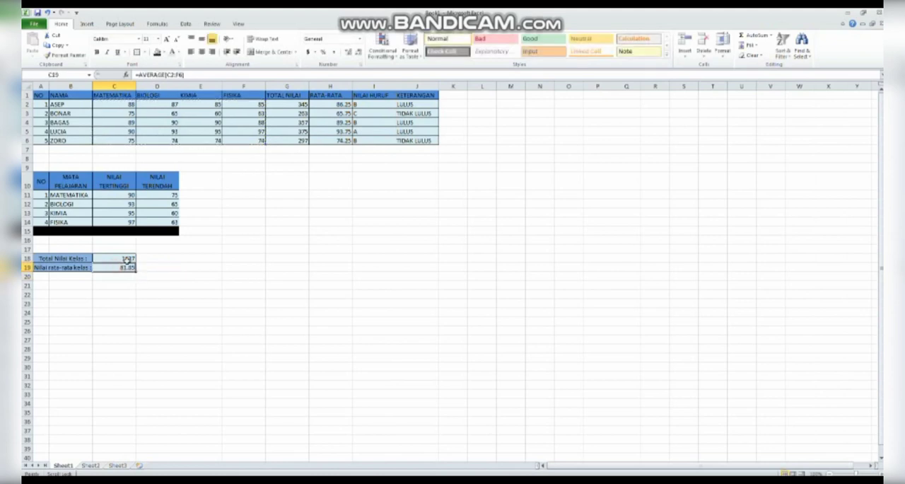
left_click_drag(126, 258, 119, 269)
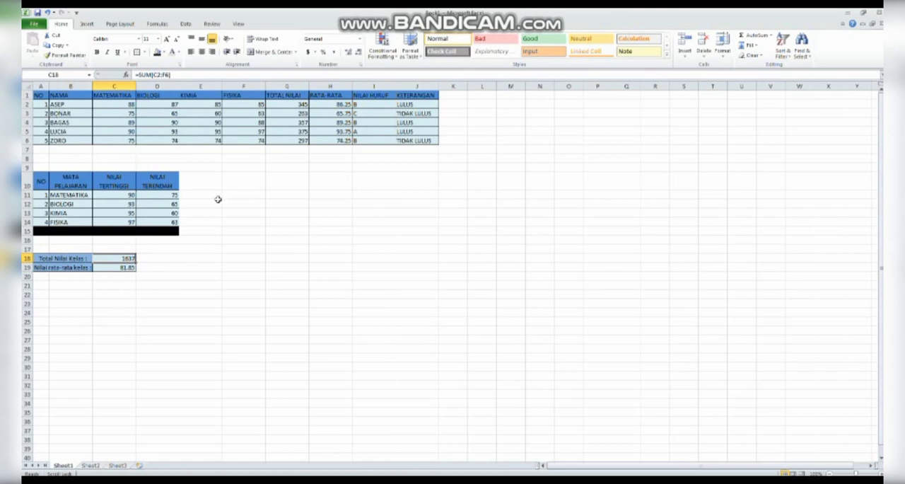
left_click_drag(113, 256, 113, 265)
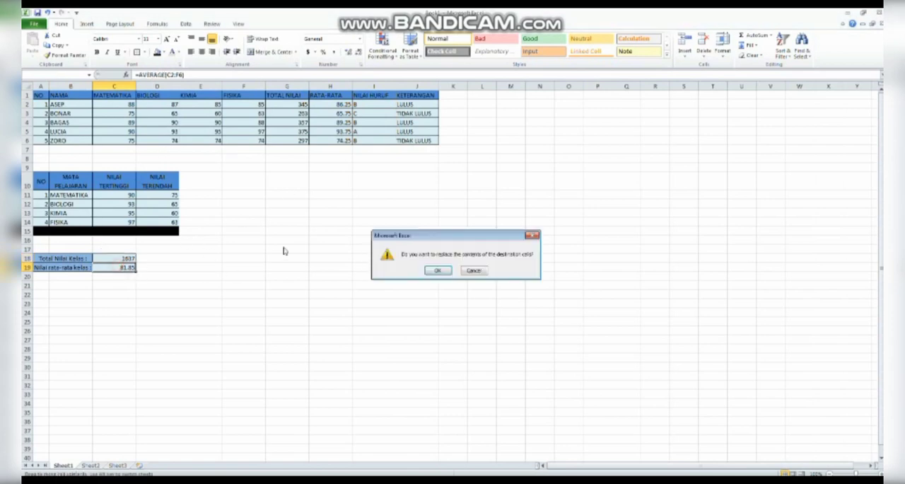
left_click(532, 235)
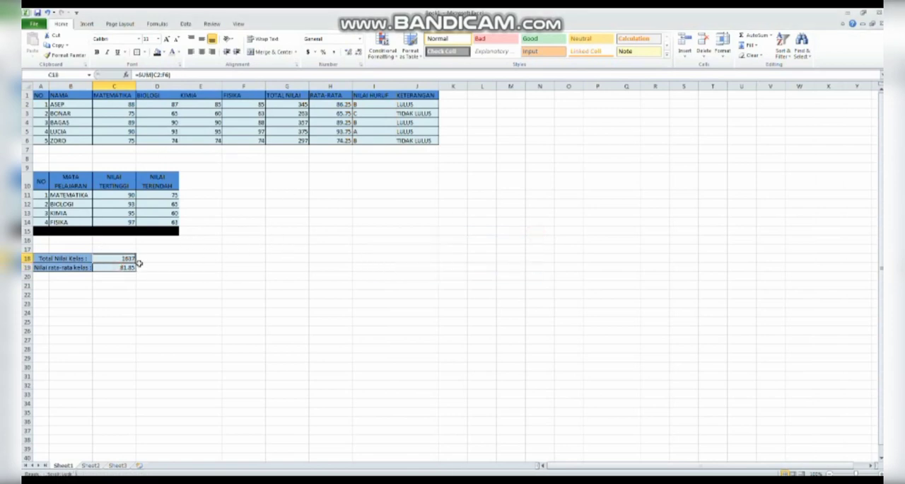